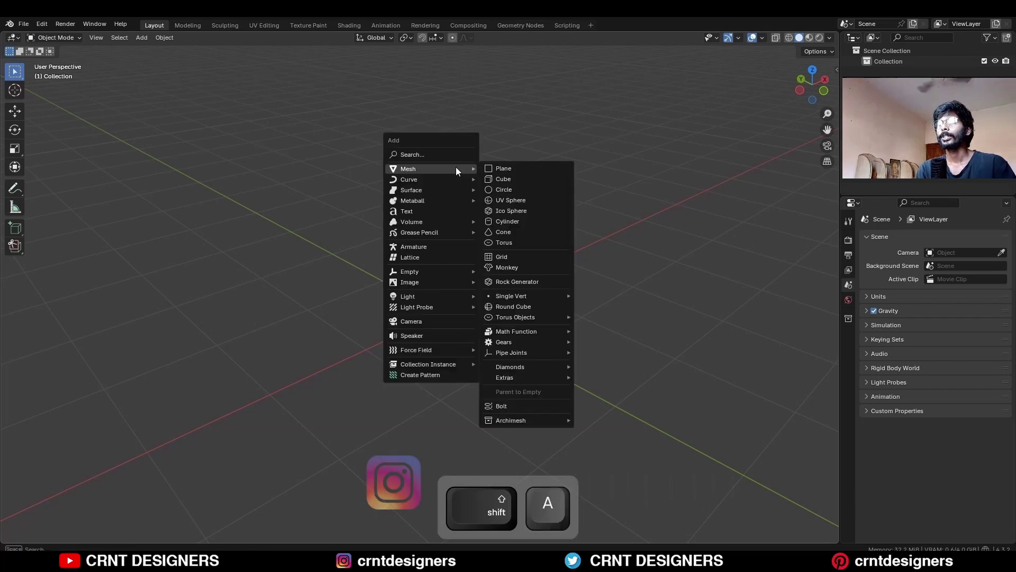
# Add a round cube with radius 1.00 and 2 arc divisions.
pyautogui.click(517, 307)
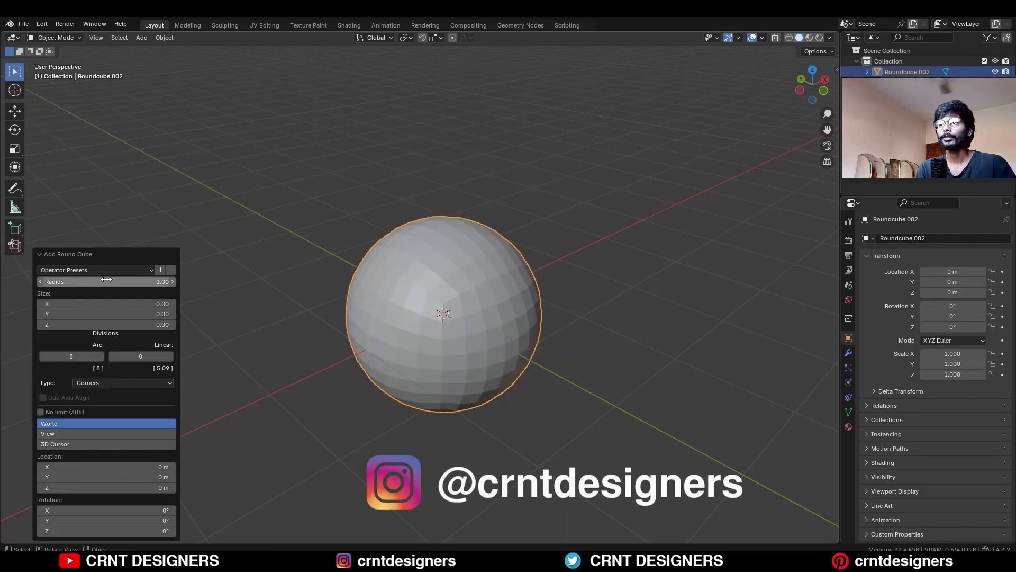
pyautogui.write('2')
pyautogui.press('Return')
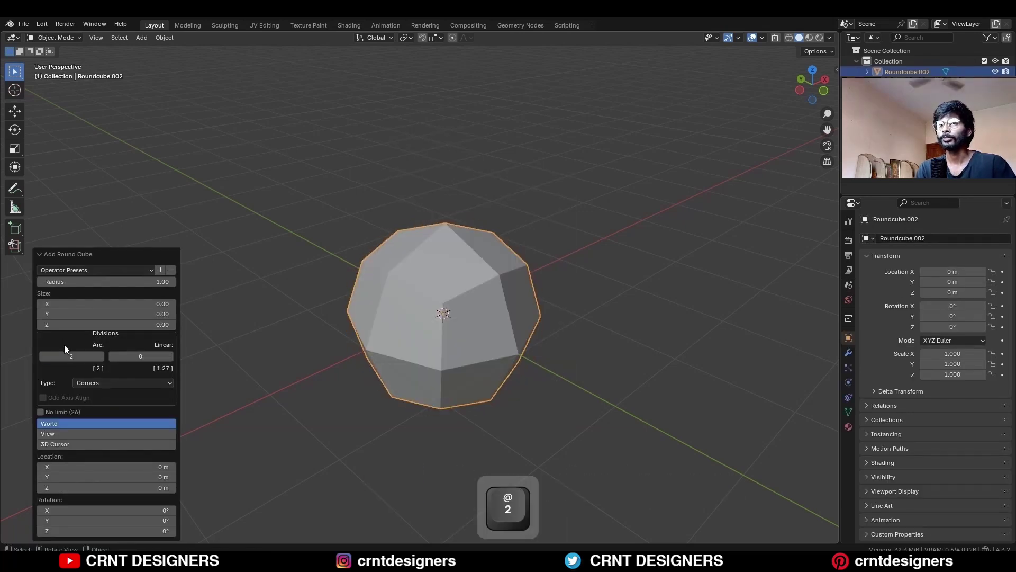
# Scale the round cube to 1.3 along Y and 0.5 along Z.
pyautogui.press('KP_7')
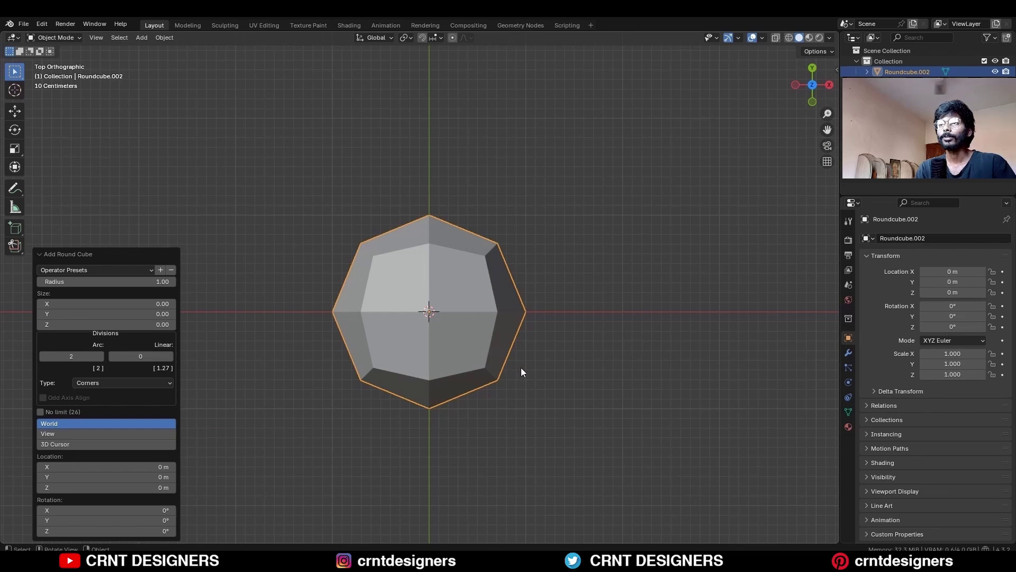
pyautogui.press('s')
pyautogui.press('y')
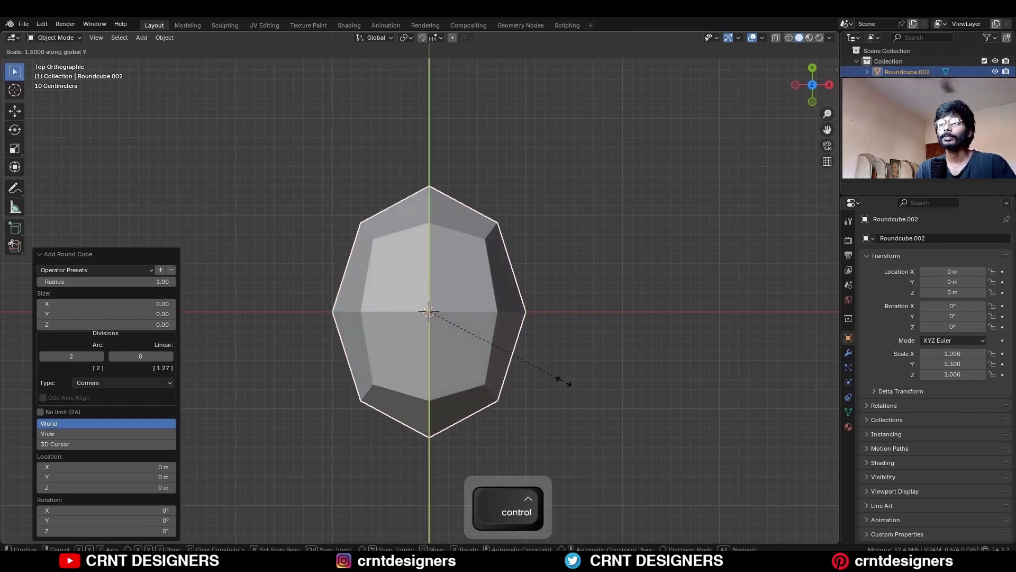
pyautogui.click(563, 379)
pyautogui.moveTo(564, 382); pyautogui.dragTo(582, 297, button='middle')
pyautogui.press('s')
pyautogui.press('z')
pyautogui.press('ctrl')
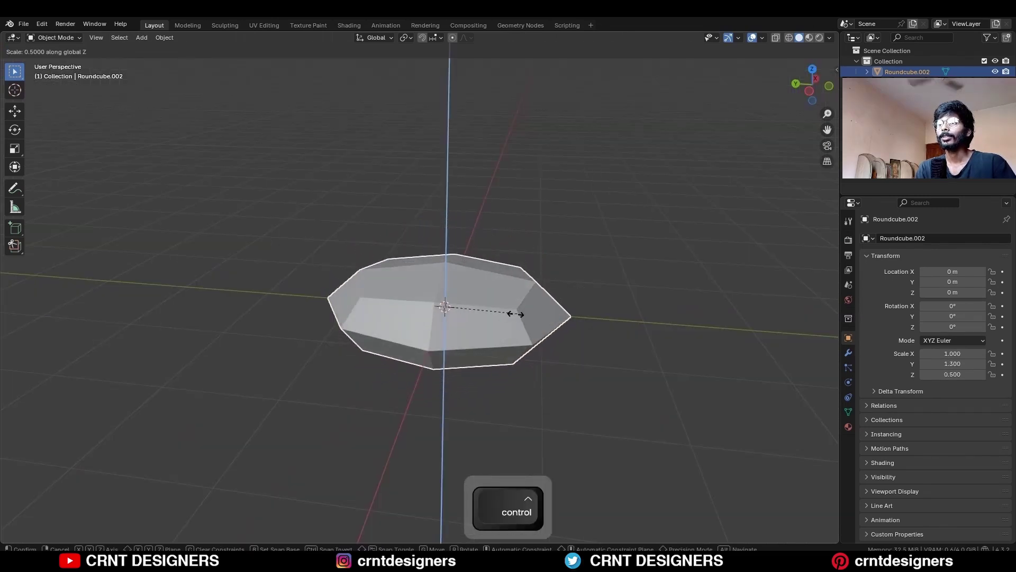
pyautogui.click(519, 316)
# In Edit Mode, select the crosswise centre edge loop, including its hidden edges, and give it a narrow two-segment bevel.
pyautogui.press('KP_7')
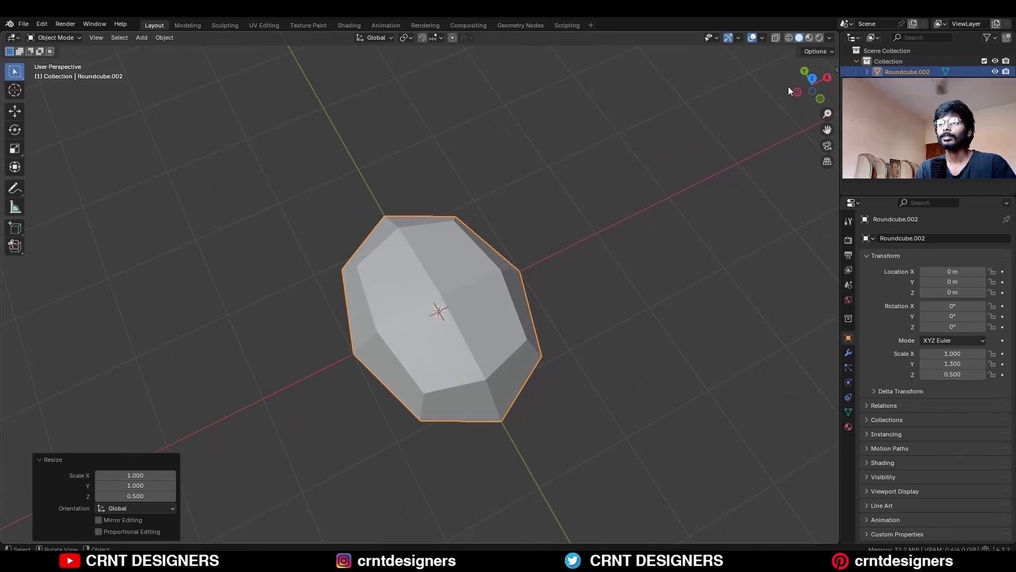
pyautogui.press('Tab')
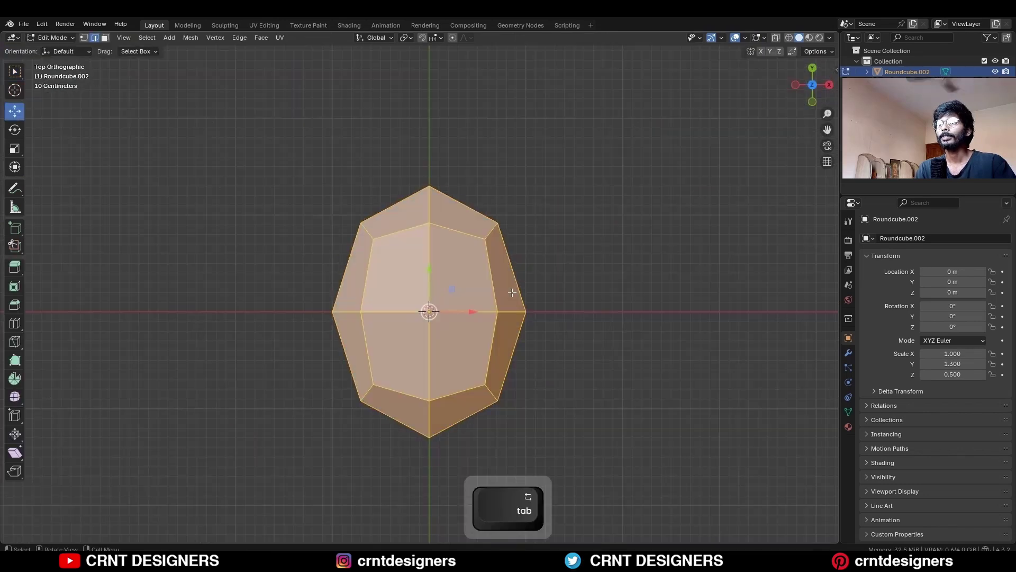
pyautogui.hotkey('alt', 'z')
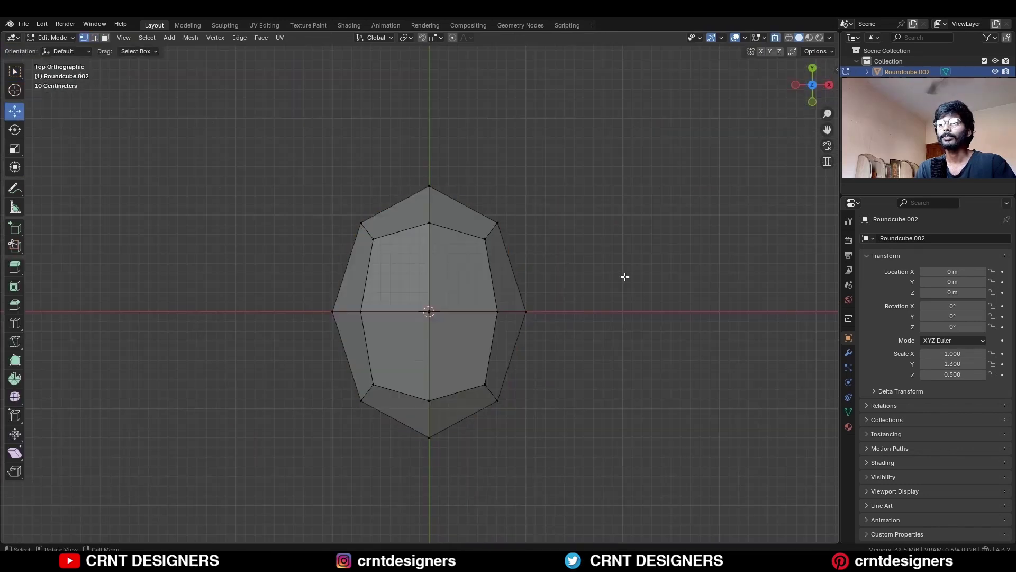
pyautogui.press('2')
pyautogui.moveTo(622, 285); pyautogui.dragTo(224, 326)
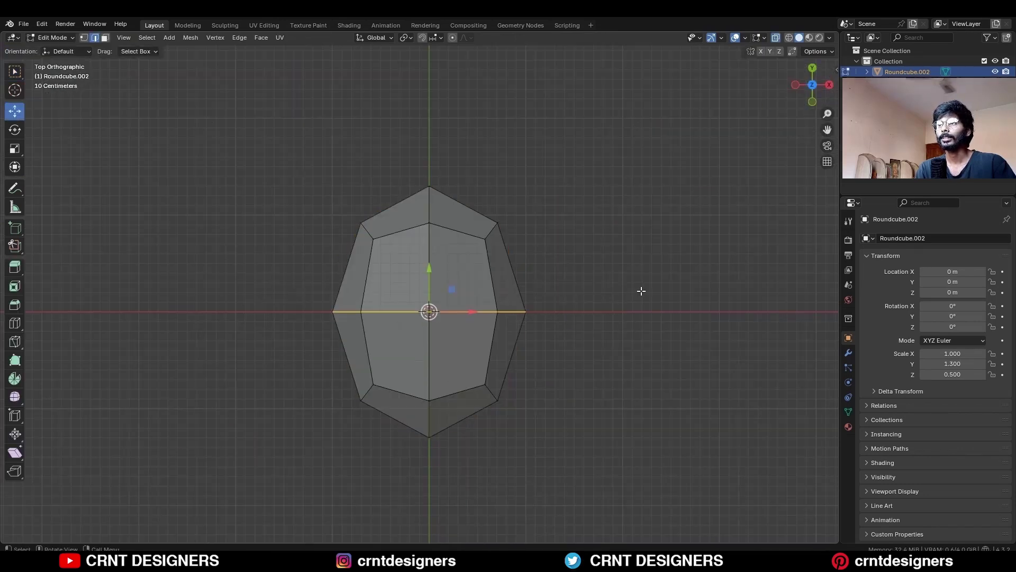
pyautogui.hotkey('ctrl', 'b')
pyautogui.click(642, 288)
# Select the vertices of the +Y half above the centre loop and move them outward along Y to lengthen the body.
pyautogui.press('1')
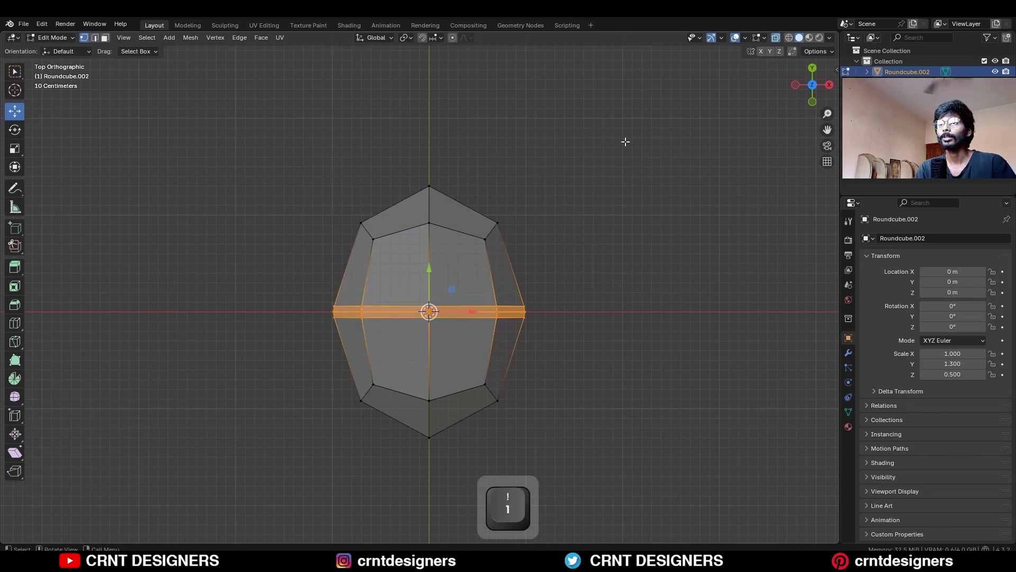
pyautogui.moveTo(626, 142); pyautogui.dragTo(299, 309)
pyautogui.moveTo(429, 224); pyautogui.dragTo(448, 178)
# Symmetrize the whole mesh from +Y to -Y, then clear the selection.
pyautogui.press('a')
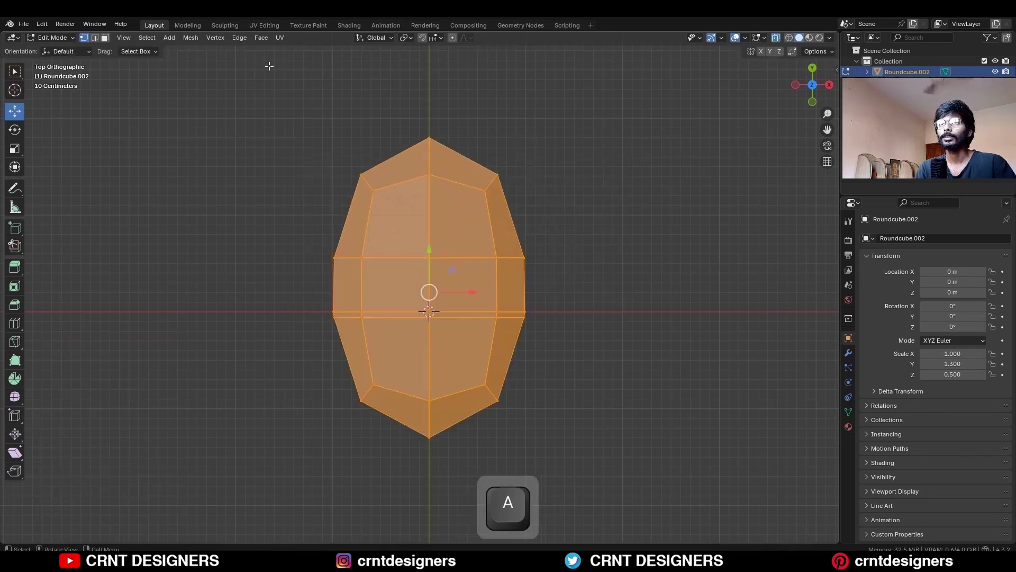
pyautogui.click(191, 37)
pyautogui.click(212, 191)
pyautogui.hotkey('alt', 'a')
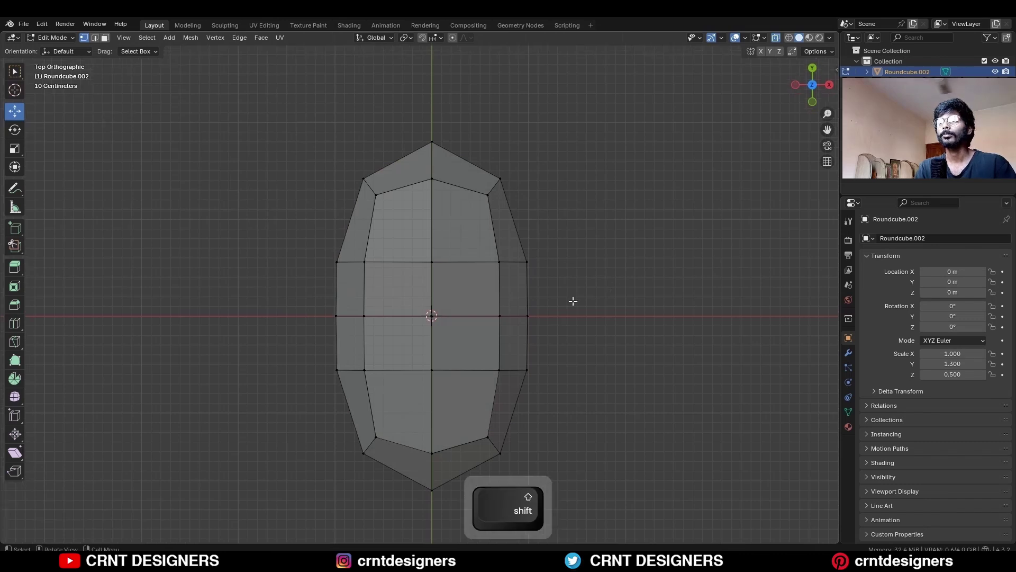
# Select the crosswise centre edge loop and round it with Set Flow.
pyautogui.keyDown('alt'); pyautogui.click(508, 317); pyautogui.keyUp('alt')
pyautogui.rightClick(776, 209)
pyautogui.click(740, 531)
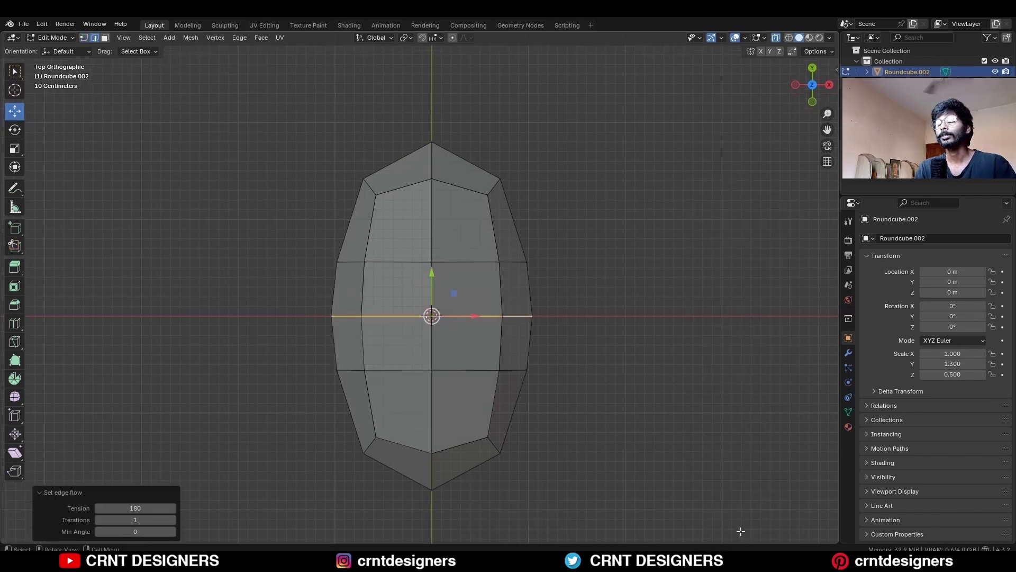
# Select all faces of the lower half of the body in side view and delete them.
pyautogui.hotkey('alt', 'z')
pyautogui.press('3')
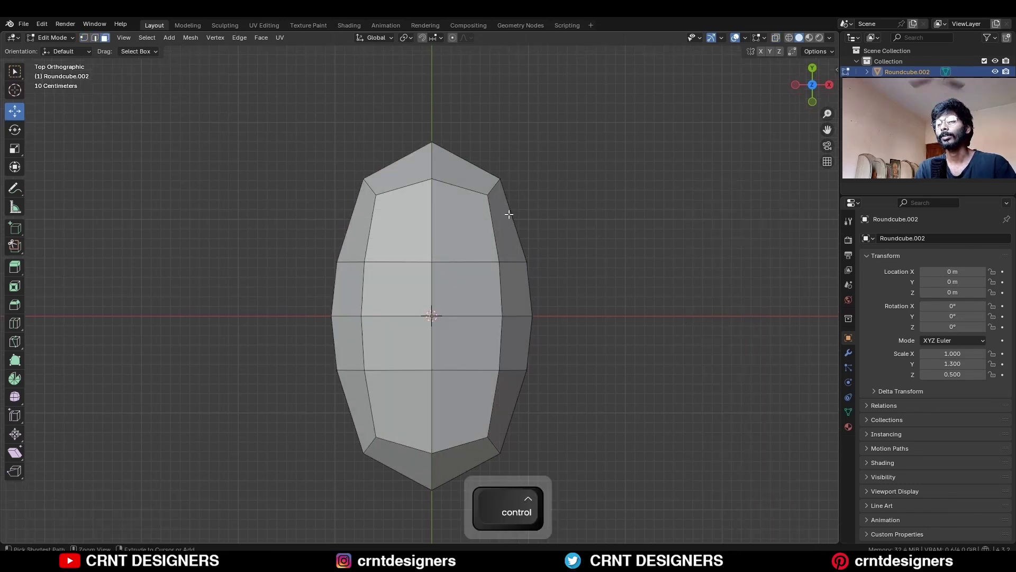
pyautogui.moveTo(508, 214); pyautogui.dragTo(674, 315, button='middle')
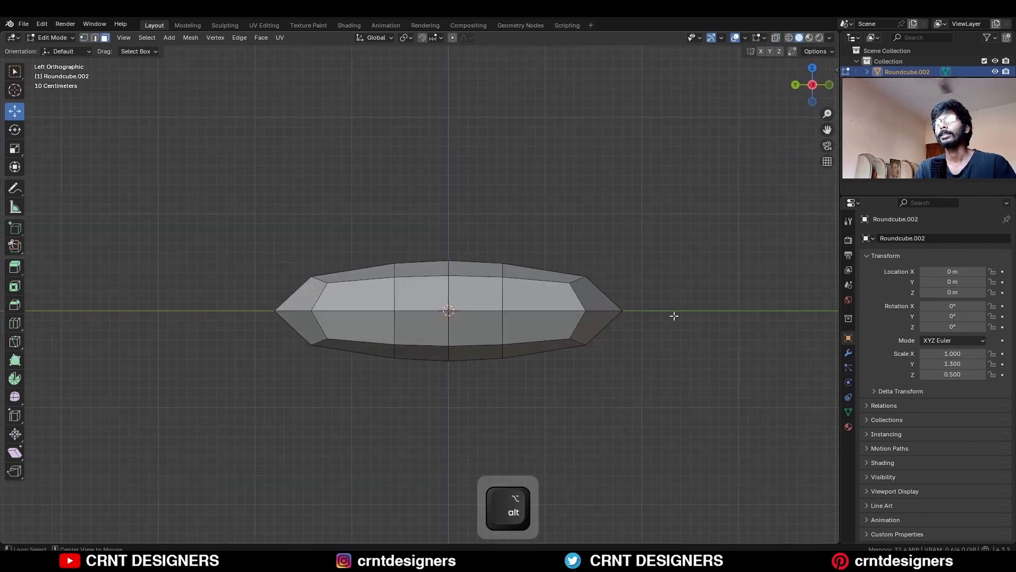
pyautogui.hotkey('alt', 'z')
pyautogui.moveTo(662, 386); pyautogui.dragTo(158, 313)
pyautogui.press('x')
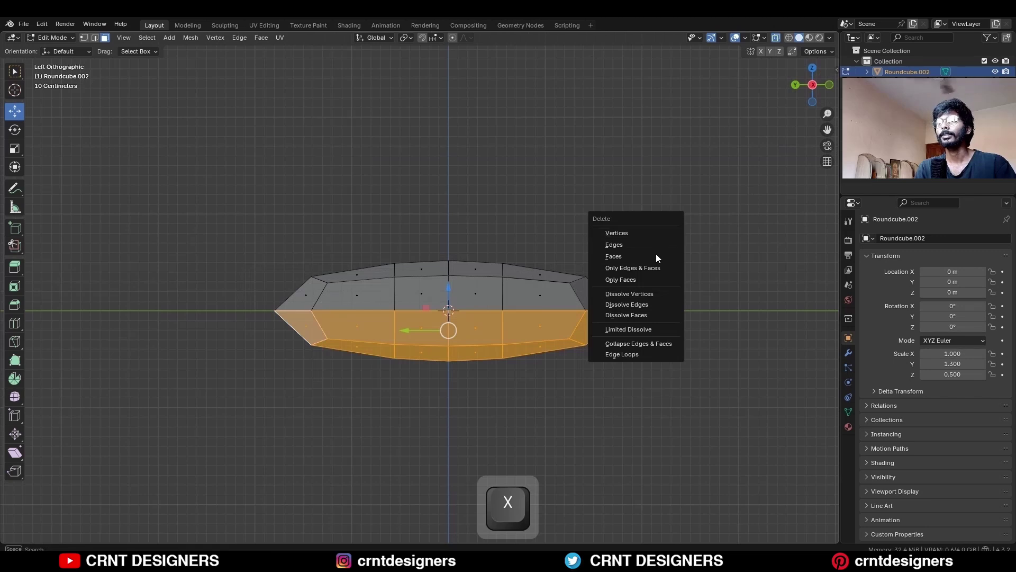
pyautogui.click(656, 254)
pyautogui.hotkey('alt', 'z')
# Slide the two crosswise edge loops on either side of the centre toward their ends by a factor of 0.2.
pyautogui.press('KP_7')
pyautogui.keyDown('alt'); pyautogui.click(469, 262); pyautogui.keyUp('alt')
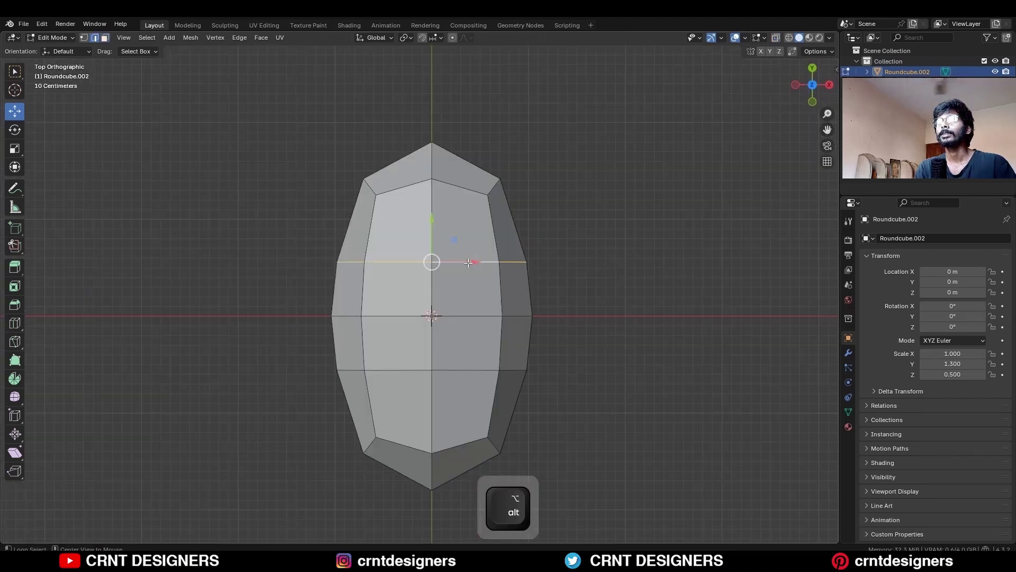
pyautogui.press('g')
pyautogui.press('g')
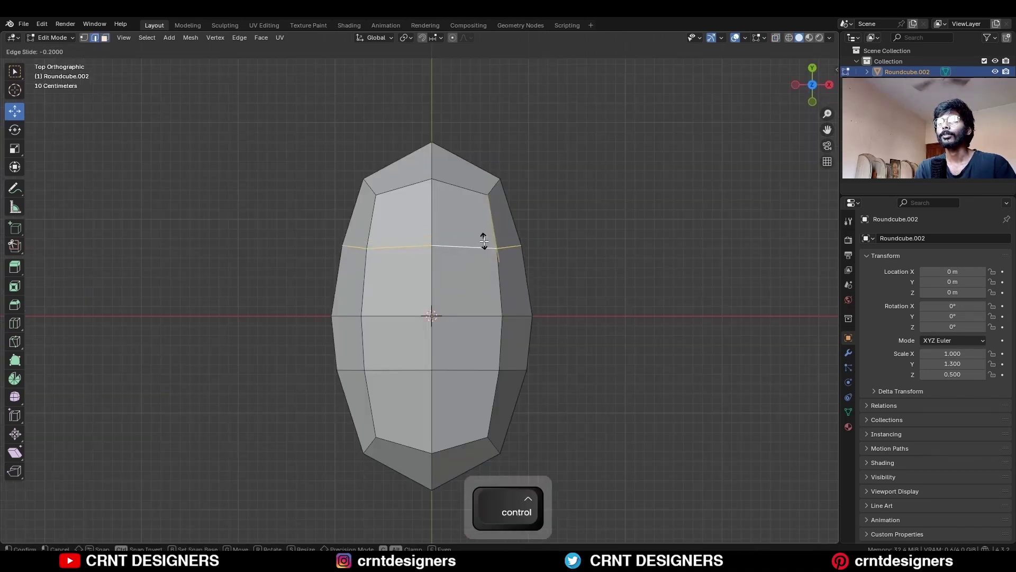
pyautogui.click(483, 241)
pyautogui.keyDown('alt'); pyautogui.click(471, 373); pyautogui.keyUp('alt')
pyautogui.press('g')
pyautogui.press('g')
pyautogui.click(482, 324)
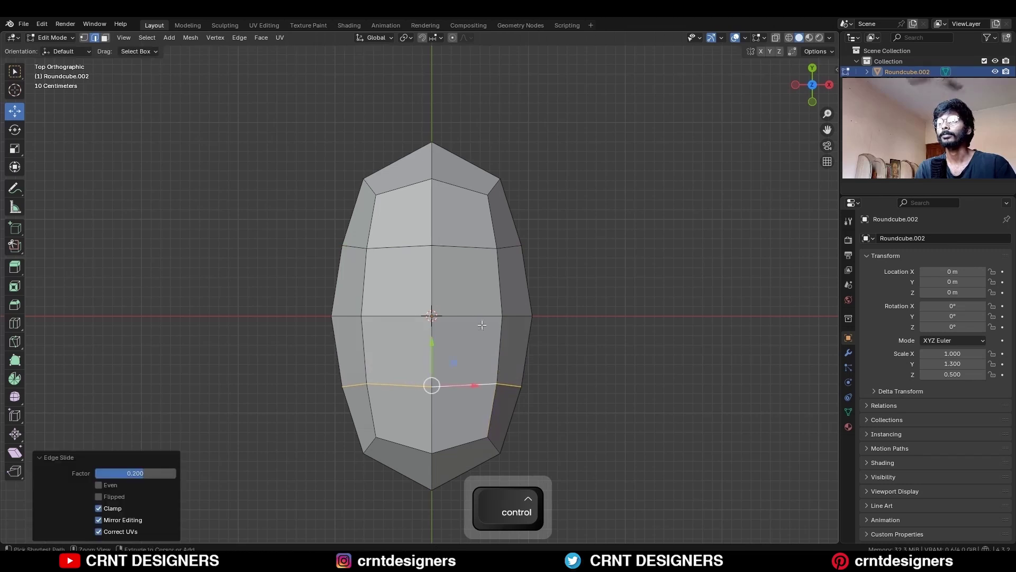
# Reapply Set Flow to the crosswise centre edge loop of the half shell.
pyautogui.click(586, 215)
pyautogui.keyDown('alt'); pyautogui.click(406, 313); pyautogui.keyUp('alt')
pyautogui.rightClick(733, 145)
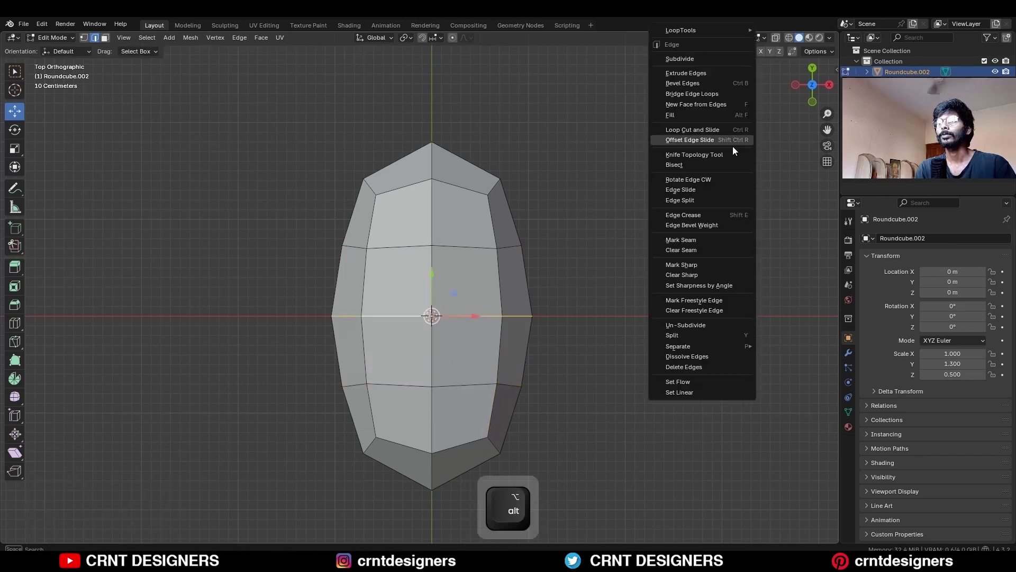
pyautogui.click(678, 381)
pyautogui.hotkey('alt', 'a')
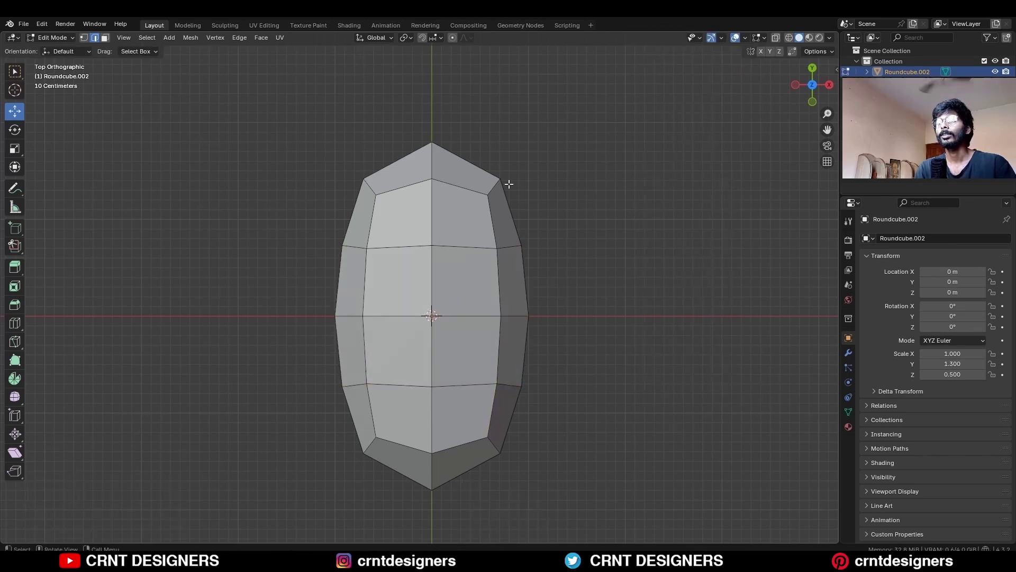
# Add one centred lengthwise loop cut on each side of the middle line and curve both with Set Flow.
pyautogui.hotkey('ctrl', 'r')
pyautogui.click(405, 186)
pyautogui.rightClick(406, 187)
pyautogui.hotkey('ctrl', 'r')
pyautogui.click(456, 183)
pyautogui.rightClick(456, 183)
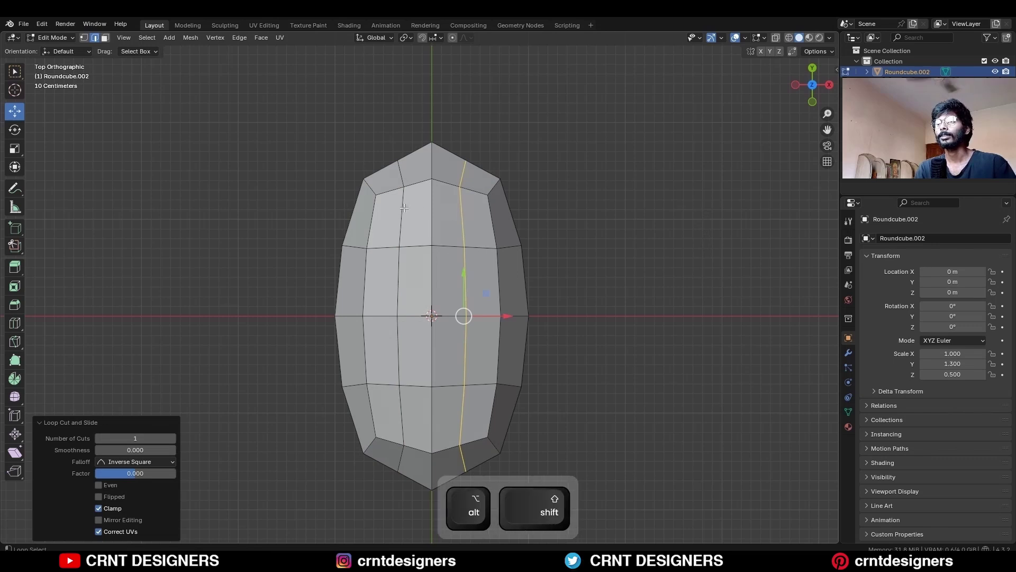
pyautogui.rightClick(687, 173)
pyautogui.click(656, 381)
pyautogui.hotkey('alt', 'a')
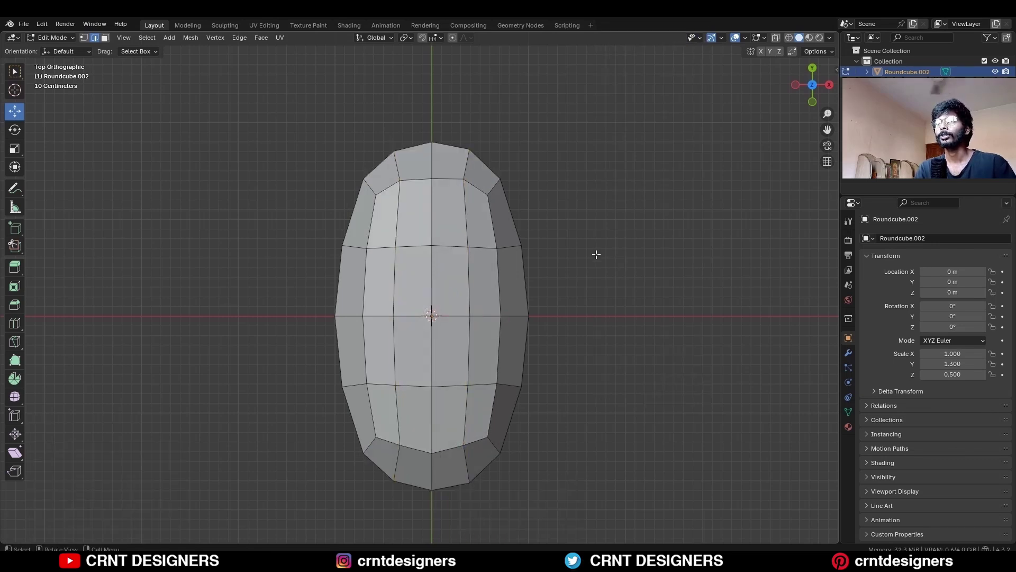
# Add three crosswise loop cuts: two in the +Y half and one just on the -Y side of the centre loop.
pyautogui.hotkey('ctrl', 'r')
pyautogui.click(504, 214)
pyautogui.hotkey('ctrl', 'r')
pyautogui.click(499, 281)
pyautogui.hotkey('ctrl', 'r')
pyautogui.click(489, 352)
# Select the three crosswise edge loops in the +Y half and smooth them with Set Flow.
pyautogui.keyDown('alt'); pyautogui.click(510, 281); pyautogui.keyUp('alt')
pyautogui.keyDown('alt'); pyautogui.keyDown('shift'); pyautogui.click(507, 247); pyautogui.keyUp('shift'); pyautogui.keyUp('alt')
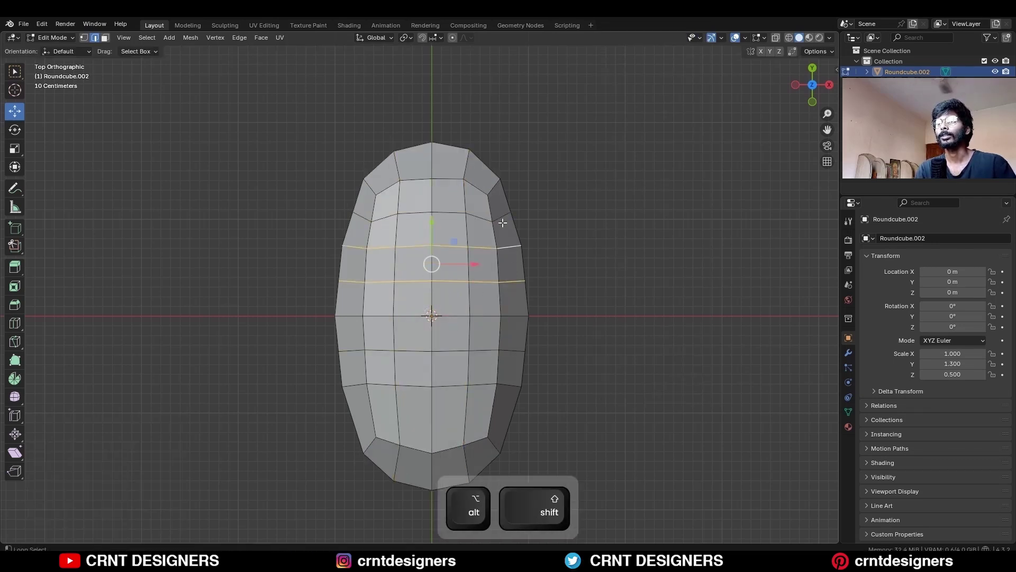
pyautogui.rightClick(686, 190)
pyautogui.click(688, 382)
pyautogui.click(662, 224)
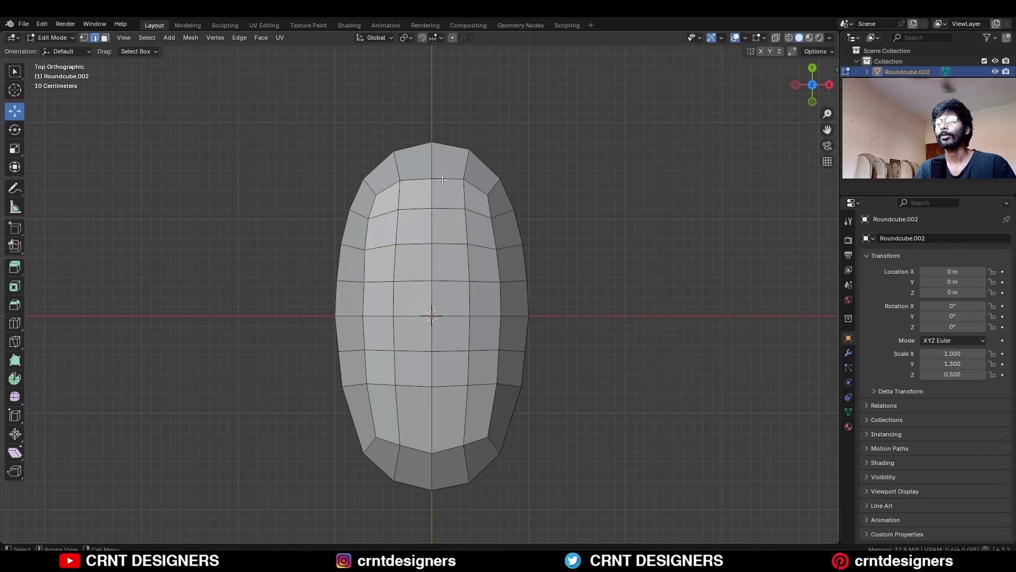
# Smooth the lengthwise edge loop on the -X side of the middle line with Set Flow.
pyautogui.keyDown('alt'); pyautogui.click(399, 195); pyautogui.keyUp('alt')
pyautogui.rightClick(710, 162)
pyautogui.click(684, 380)
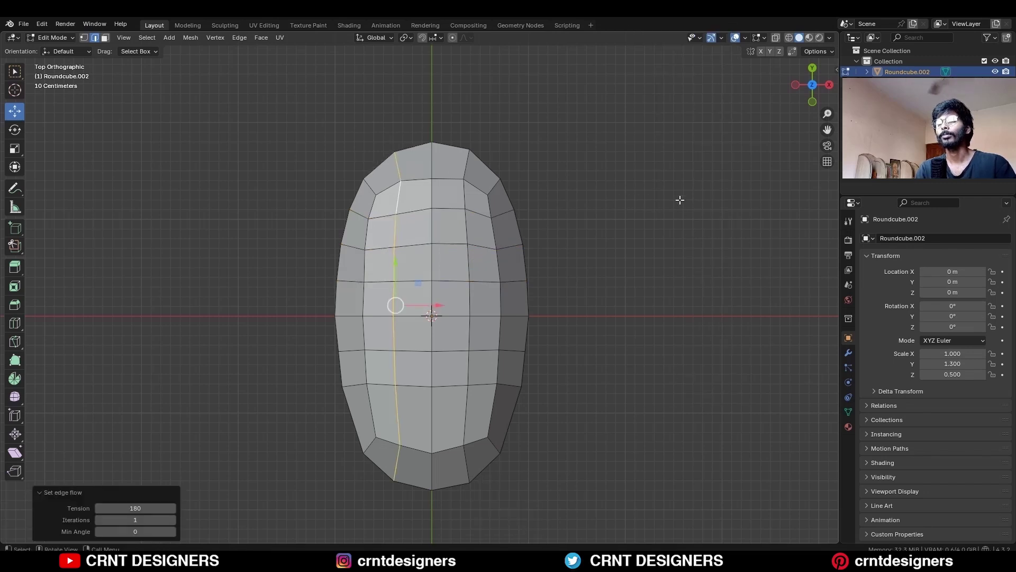
pyautogui.hotkey('alt', 'a')
# Symmetrize the whole mesh from +Y to -Y, and again from -X to +X.
pyautogui.press('a')
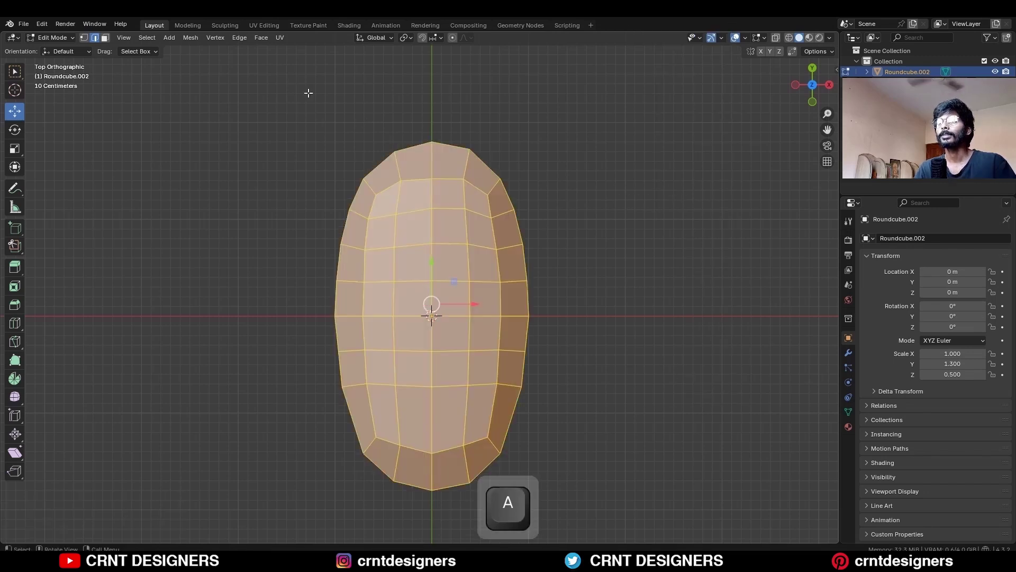
pyautogui.click(191, 37)
pyautogui.click(221, 195)
pyautogui.press('a')
pyautogui.click(190, 38)
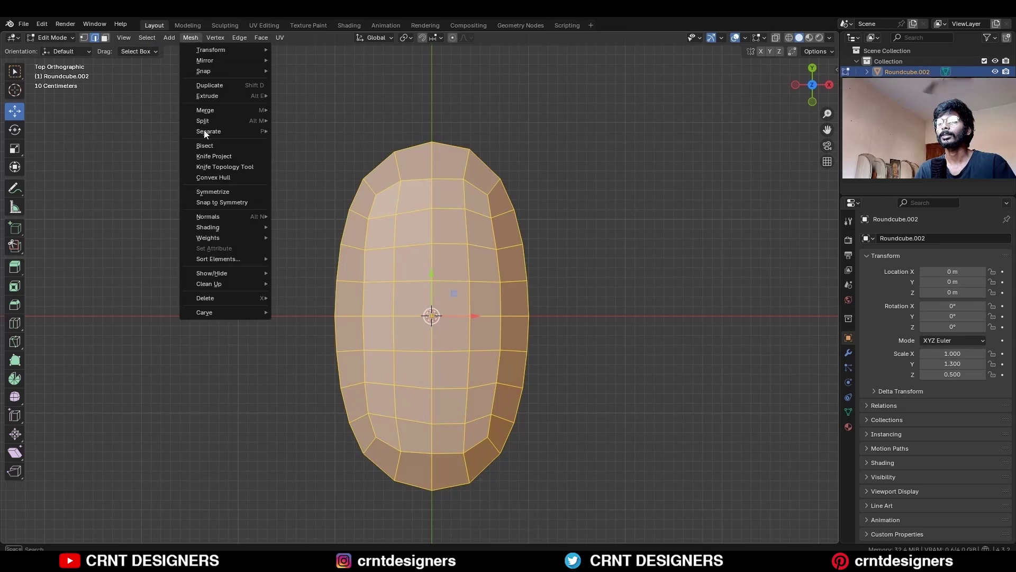
pyautogui.click(213, 192)
pyautogui.click(130, 519)
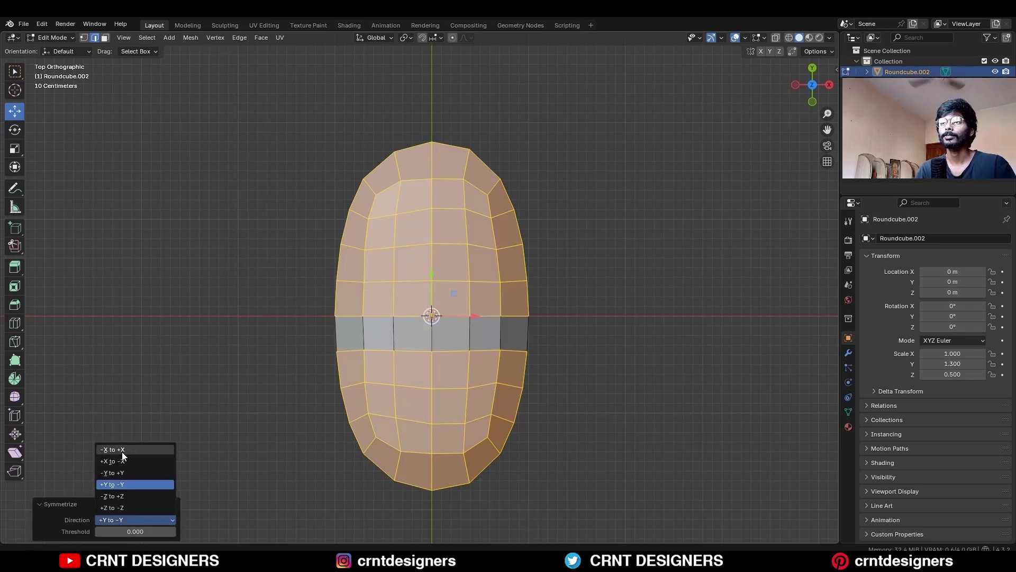
pyautogui.click(122, 452)
# Select the lengthwise middle edge loop and smooth it with Set Flow.
pyautogui.hotkey('alt', 'a')
pyautogui.rightClick(691, 198)
pyautogui.click(641, 496)
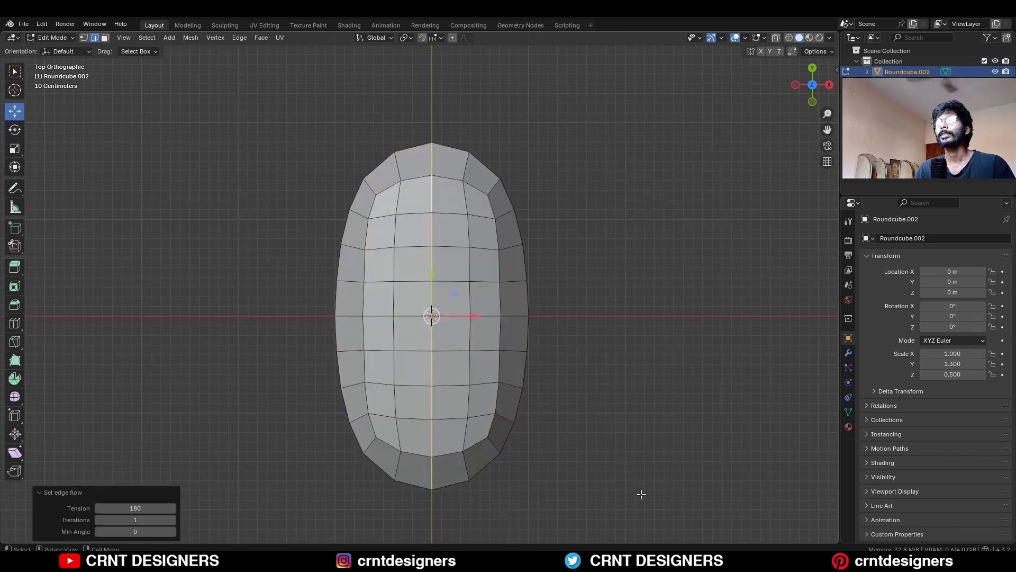
# Add a centred loop cut around the lowest band of side faces and round it with Set Flow.
pyautogui.moveTo(511, 346); pyautogui.dragTo(668, 224, button='middle')
pyautogui.hotkey('ctrl', 'r')
pyautogui.click(666, 307)
pyautogui.rightClick(665, 396)
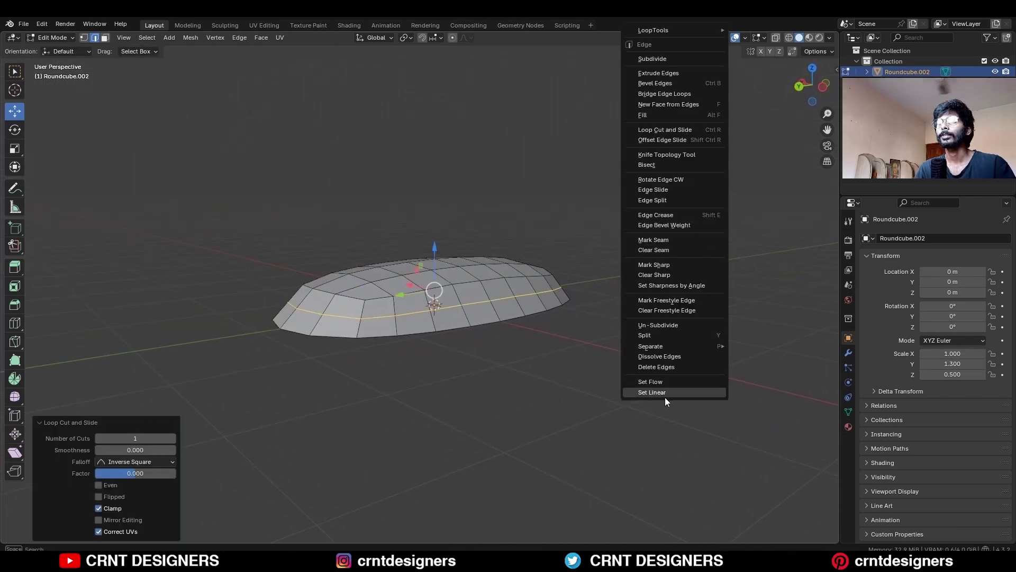
pyautogui.click(665, 396)
pyautogui.hotkey('alt', 'a')
# Cut a diagonal edge with the Knife Topology Tool across the -X, +Y corner, from the outer rim vertex to the inner corner vertex.
pyautogui.moveTo(674, 264); pyautogui.dragTo(504, 374, button='middle')
pyautogui.click(812, 86)
pyautogui.keyDown('shift'); pyautogui.moveTo(471, 164); pyautogui.dragTo(502, 246, button='middle'); pyautogui.keyUp('shift')
pyautogui.scroll(5, 502, 247)
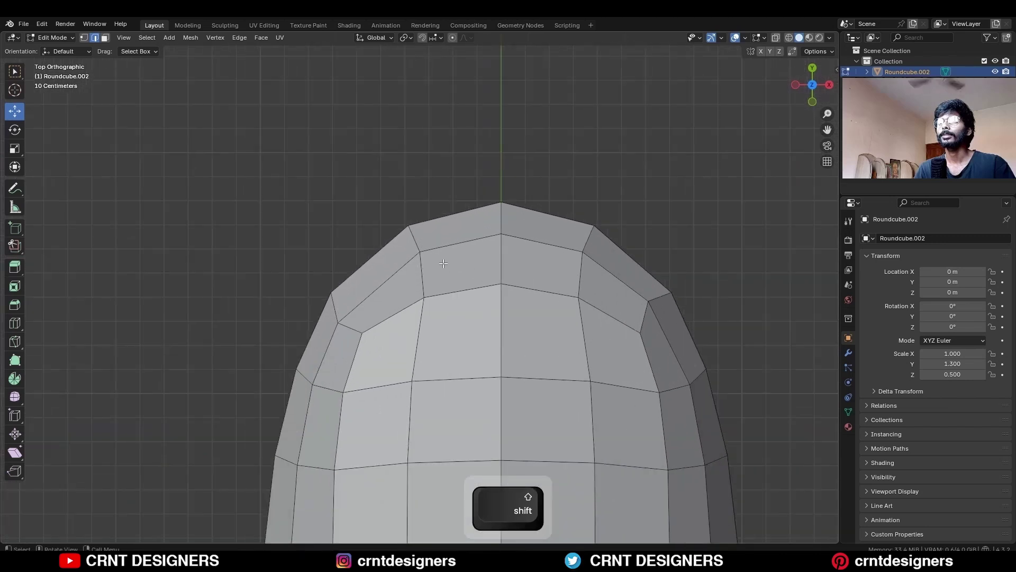
pyautogui.press('1')
pyautogui.click(15, 342)
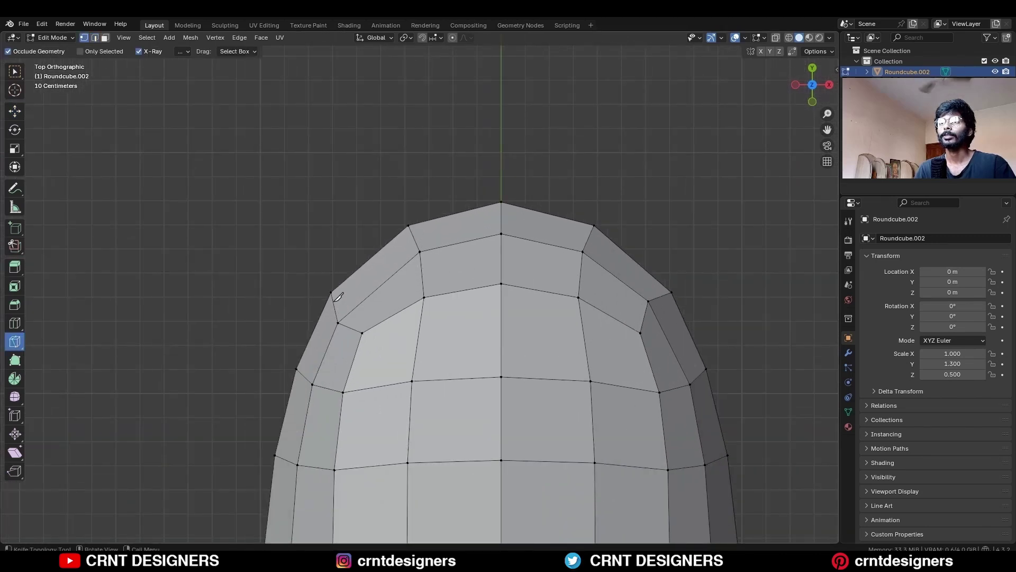
pyautogui.press('space')
pyautogui.press('c')
# Select the old short edges beside the new diagonal corner cut and dissolve them.
pyautogui.press('2')
pyautogui.click(350, 328)
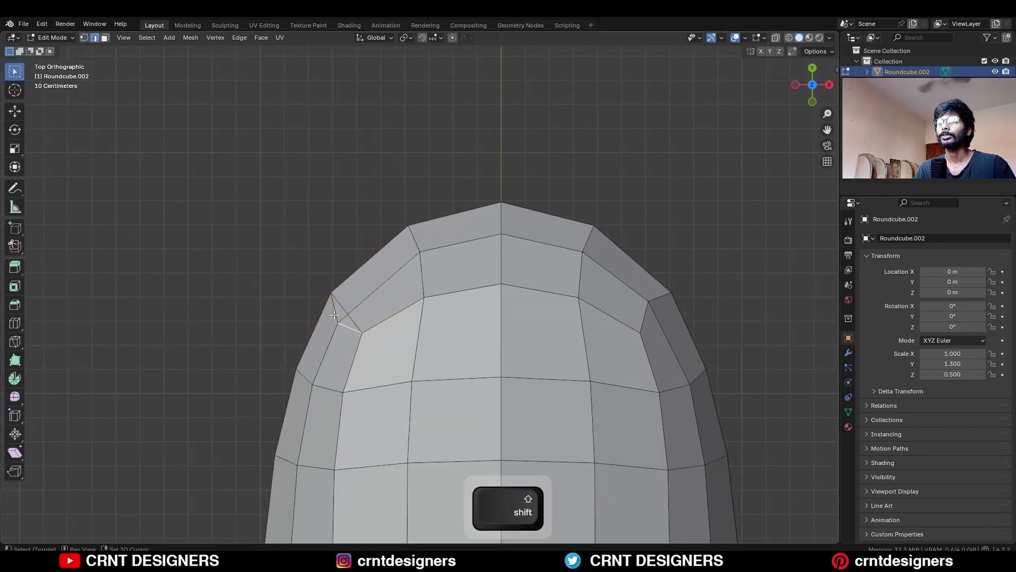
pyautogui.hotkey('ctrl', 'x')
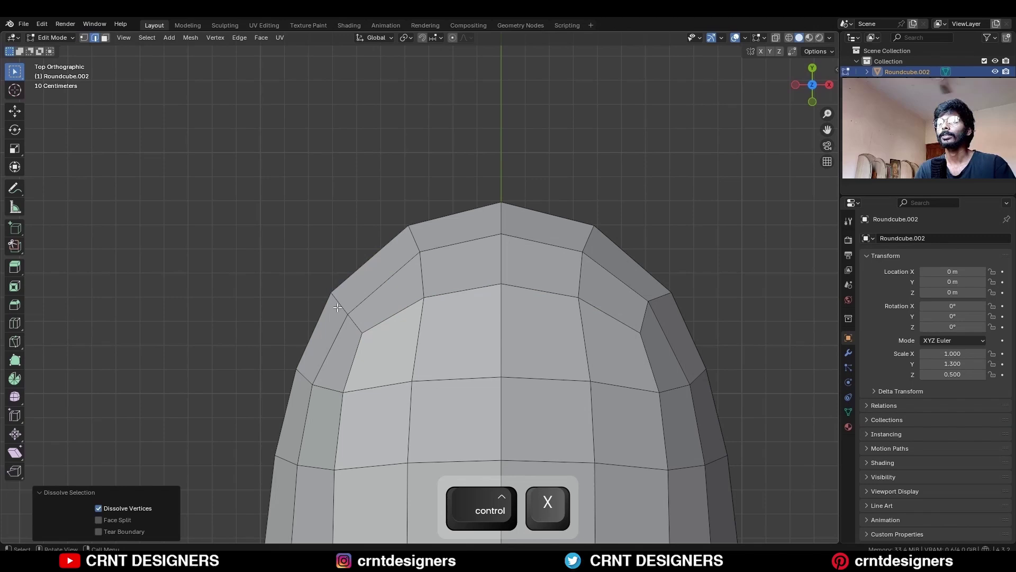
# Select the diagonal edge run across the -X, +Y corner and smooth it with Set Flow.
pyautogui.keyDown('alt'); pyautogui.click(338, 307); pyautogui.keyUp('alt')
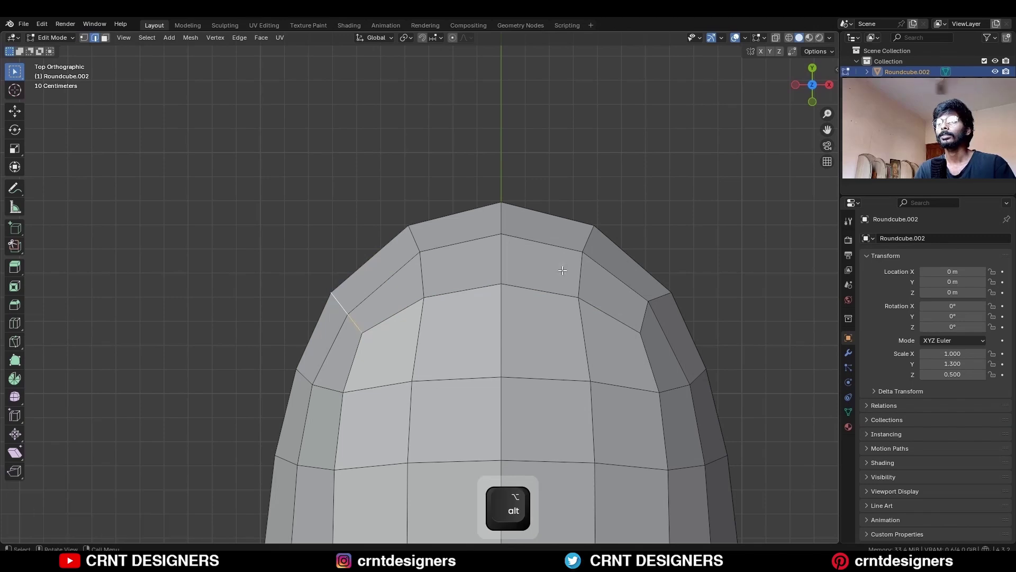
pyautogui.rightClick(609, 241)
pyautogui.click(585, 383)
pyautogui.click(712, 210)
pyautogui.scroll(-2, 714, 208)
pyautogui.scroll(-3, 715, 208)
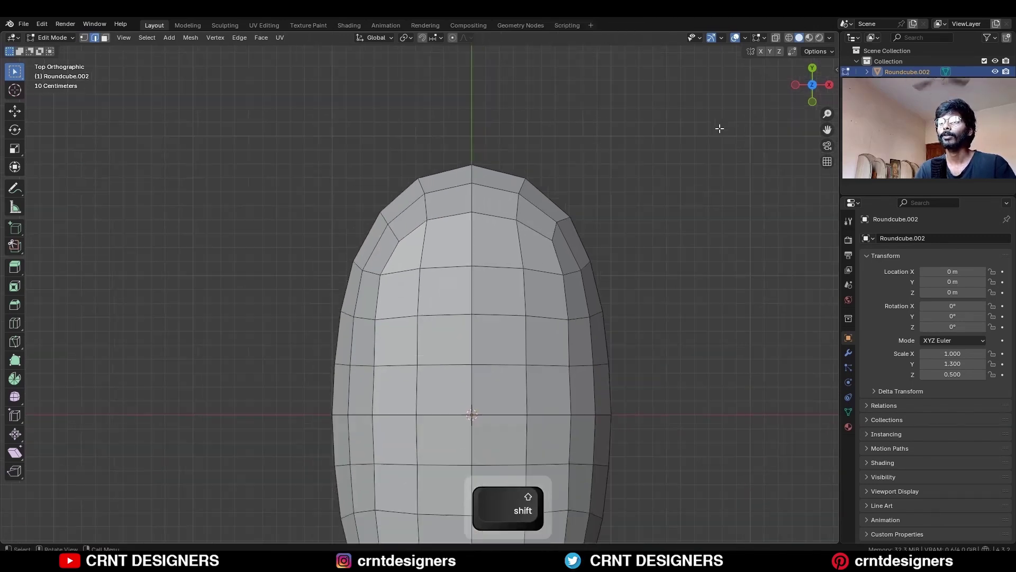
# Symmetrize the whole mesh across X and then Y so the reworked corner is repeated on all four corners.
pyautogui.press('a')
pyautogui.click(190, 38)
pyautogui.click(233, 192)
pyautogui.press('a')
pyautogui.click(190, 38)
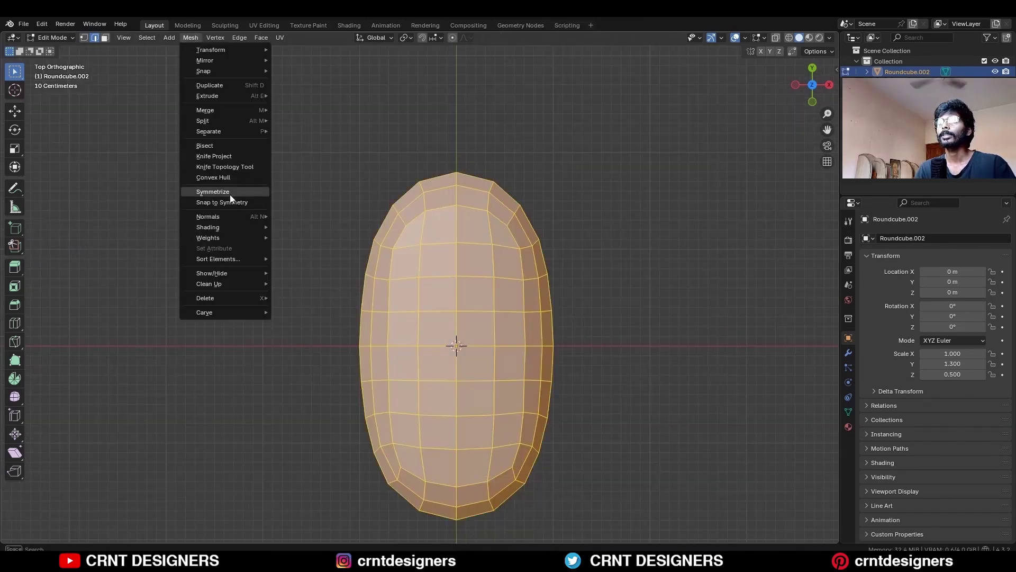
pyautogui.click(230, 193)
pyautogui.click(138, 519)
pyautogui.click(138, 483)
pyautogui.click(582, 239)
# Add a Catmull-Clark Subdivision modifier at viewport level 1 to the shell in Object Mode and apply it.
pyautogui.press('2')
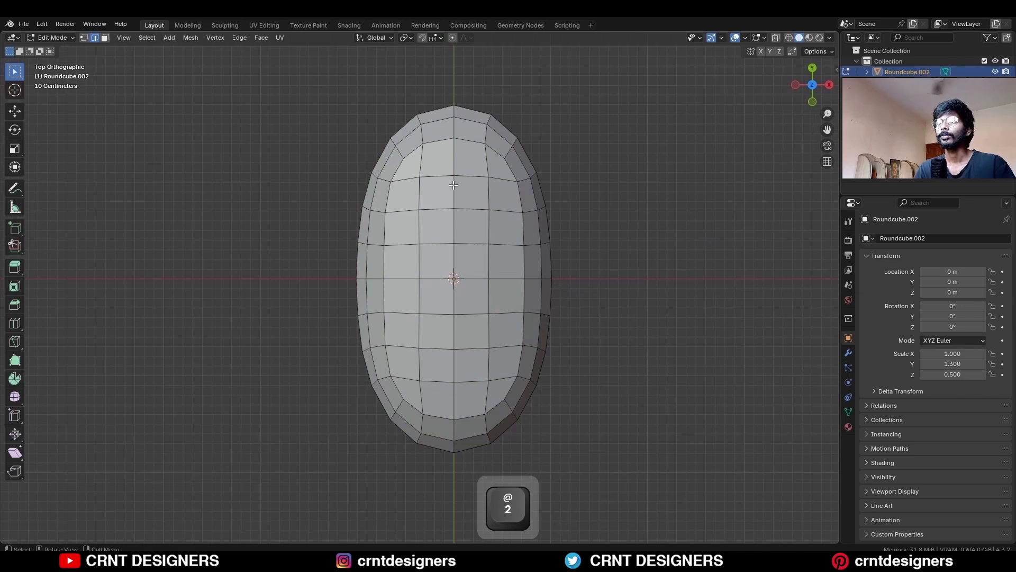
pyautogui.press('Tab')
pyautogui.click(456, 262)
pyautogui.hotkey('ctrl', '1')
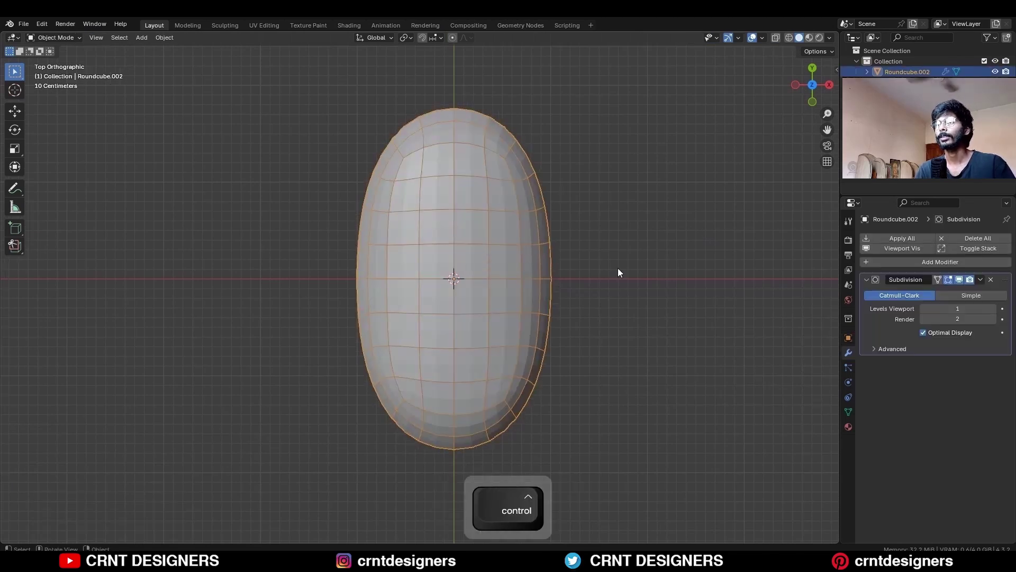
pyautogui.click(980, 279)
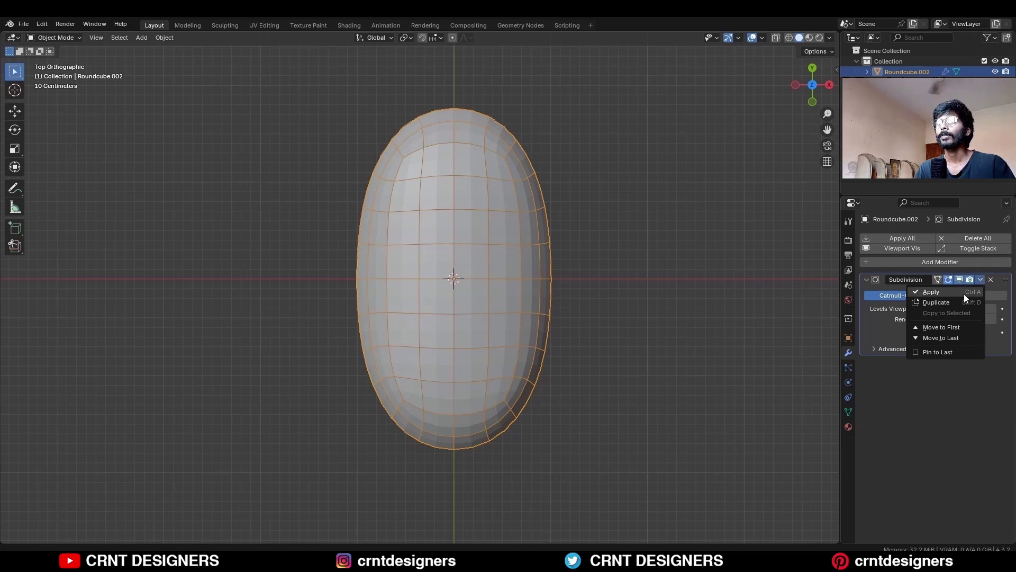
pyautogui.click(964, 293)
pyautogui.click(658, 242)
# Select the first lengthwise edge row on the -X side of the centre line and straighten it by scaling X to 0.
pyautogui.click(431, 199)
pyautogui.press('Tab')
pyautogui.click(437, 147)
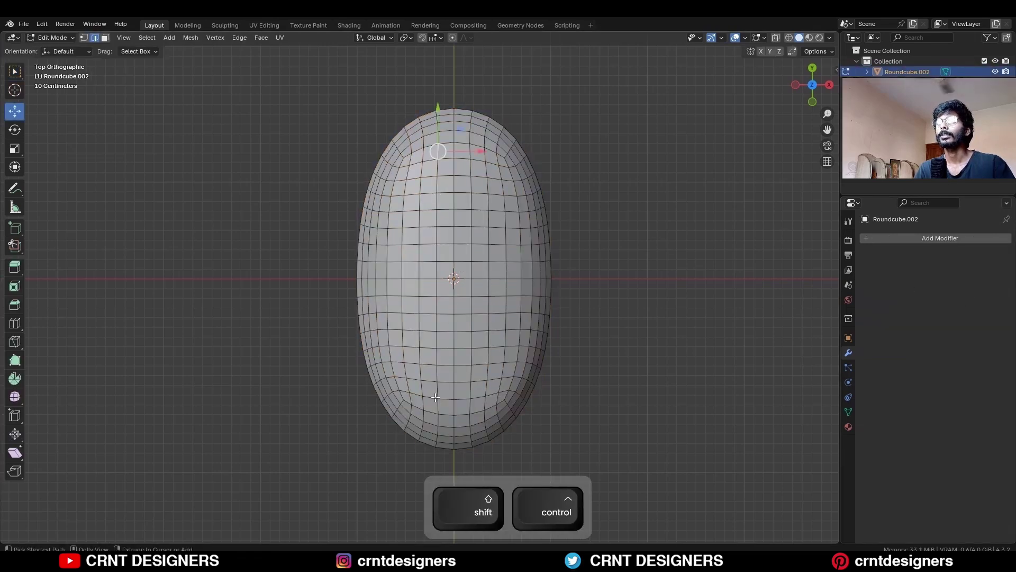
pyautogui.keyDown('ctrl'); pyautogui.keyDown('shift'); pyautogui.click(437, 404); pyautogui.keyUp('shift'); pyautogui.keyUp('ctrl')
pyautogui.press('s')
pyautogui.press('x')
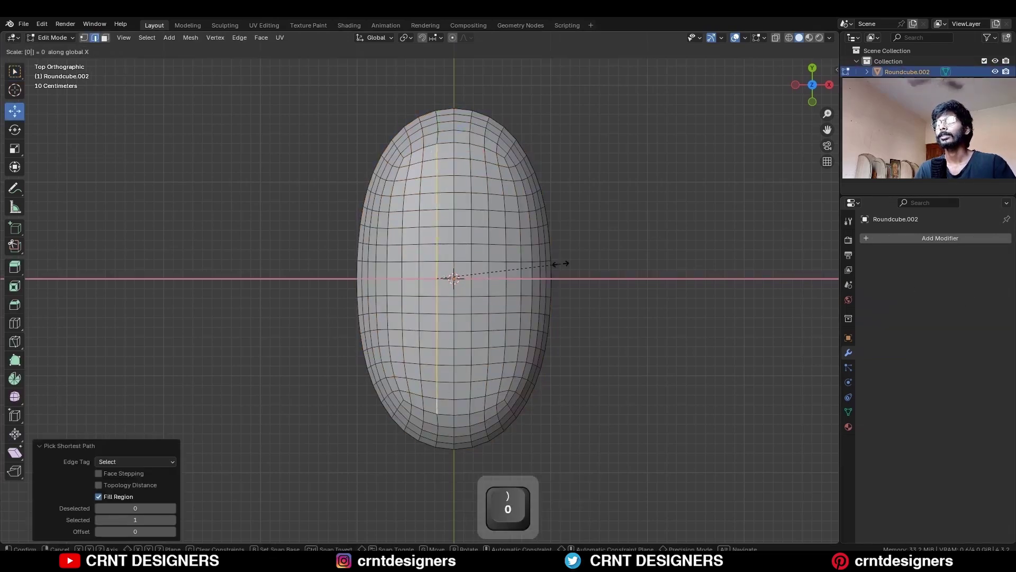
pyautogui.click(561, 264)
# Straighten the second lengthwise edge row on the -X side by scaling X to 0, and edge-slide it slightly to even the spacing.
pyautogui.click(424, 155)
pyautogui.keyDown('ctrl'); pyautogui.keyDown('shift'); pyautogui.click(424, 401); pyautogui.keyUp('shift'); pyautogui.keyUp('ctrl')
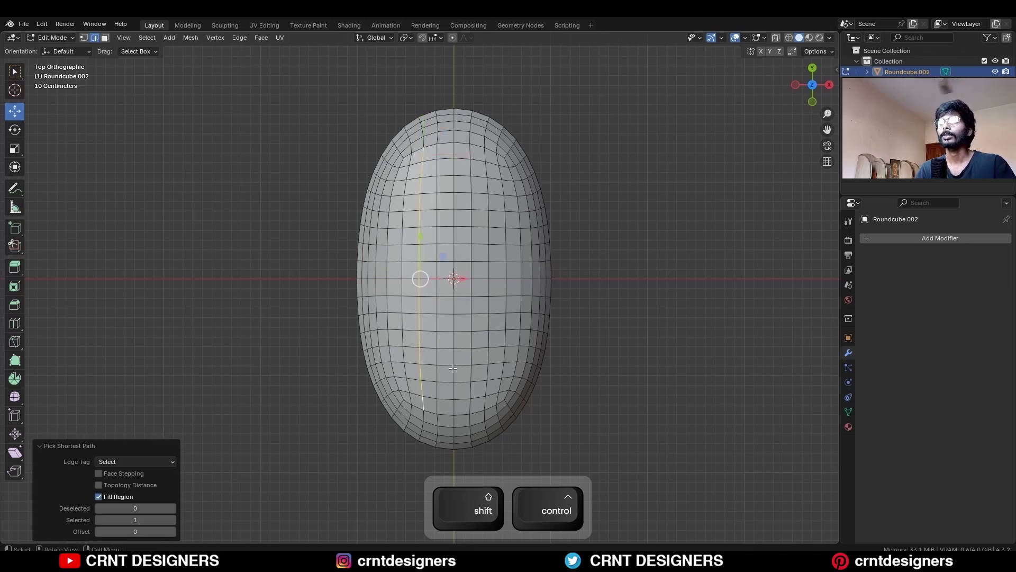
pyautogui.press('s')
pyautogui.press('x')
pyautogui.press('0')
pyautogui.click(593, 285)
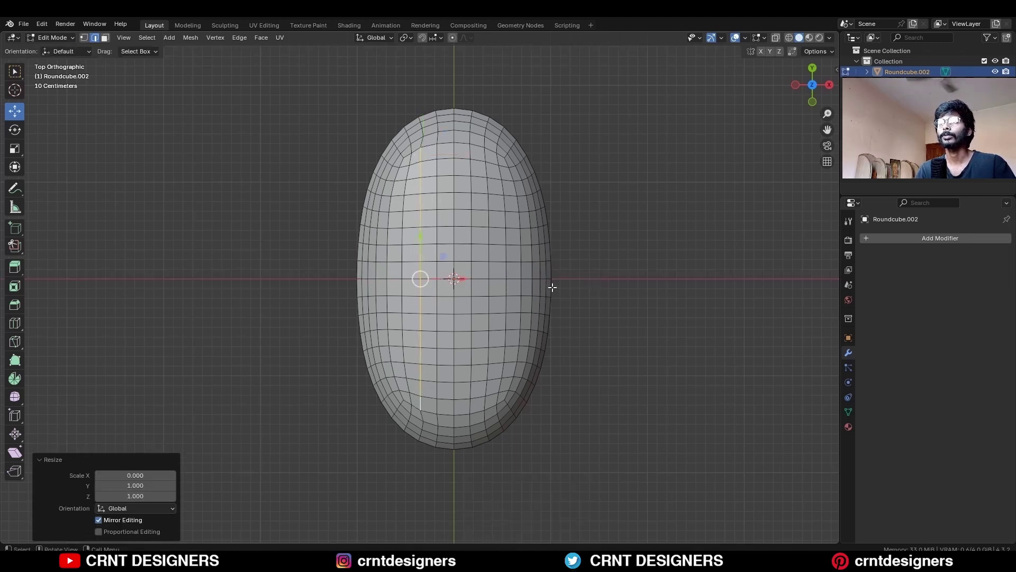
pyautogui.press('g')
pyautogui.press('g')
pyautogui.keyDown('shift'); pyautogui.click(545, 288); pyautogui.keyUp('shift')
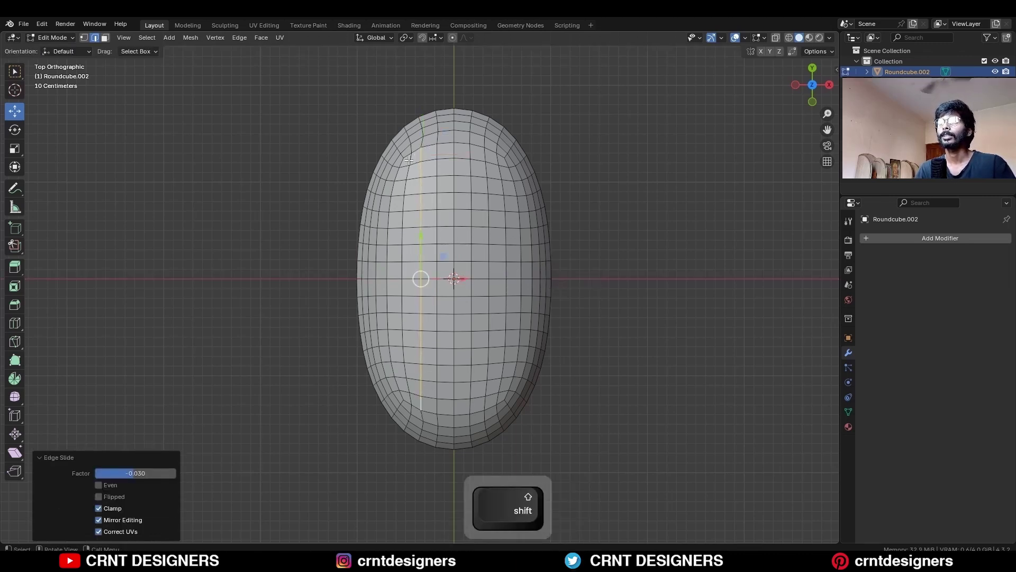
# Reselect the first edge row beside the centre line and edge-slide it slightly to even the spacing.
pyautogui.click(437, 151)
pyautogui.keyDown('ctrl'); pyautogui.keyDown('shift'); pyautogui.click(437, 404); pyautogui.keyUp('shift'); pyautogui.keyUp('ctrl')
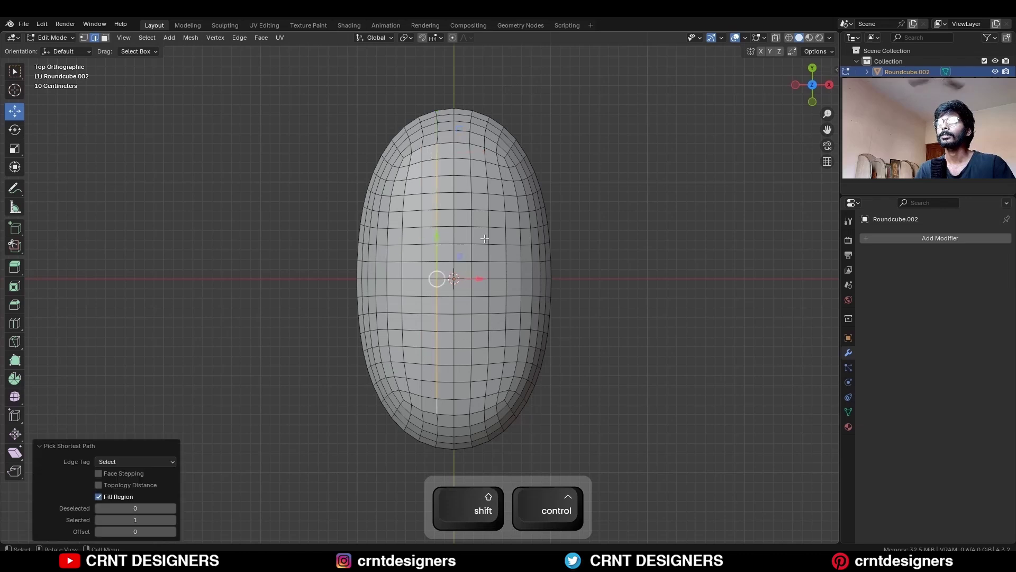
pyautogui.press('g')
pyautogui.press('g')
pyautogui.click(483, 229)
# Straighten the third lengthwise edge row on the -X side by scaling X to 0, and edge-slide it into even spacing.
pyautogui.scroll(2, 418, 159)
pyautogui.keyDown('shift'); pyautogui.moveTo(418, 158); pyautogui.dragTo(411, 190, button='middle'); pyautogui.keyUp('shift')
pyautogui.click(394, 209)
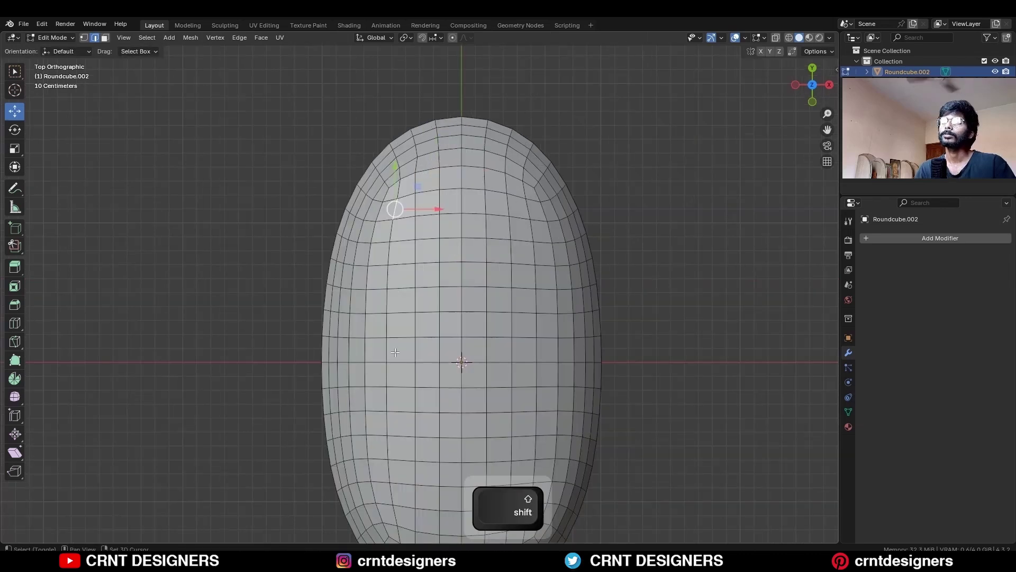
pyautogui.keyDown('ctrl'); pyautogui.keyDown('shift'); pyautogui.click(392, 494); pyautogui.keyUp('shift'); pyautogui.keyUp('ctrl')
pyautogui.press('s')
pyautogui.press('x')
pyautogui.press('0')
pyautogui.click(524, 277)
pyautogui.moveTo(523, 277); pyautogui.dragTo(683, 186, button='middle')
pyautogui.scroll(2, 479, 241)
pyautogui.press('g')
pyautogui.press('g')
pyautogui.moveTo(472, 241); pyautogui.dragTo(511, 281, button='middle')
pyautogui.click(541, 227)
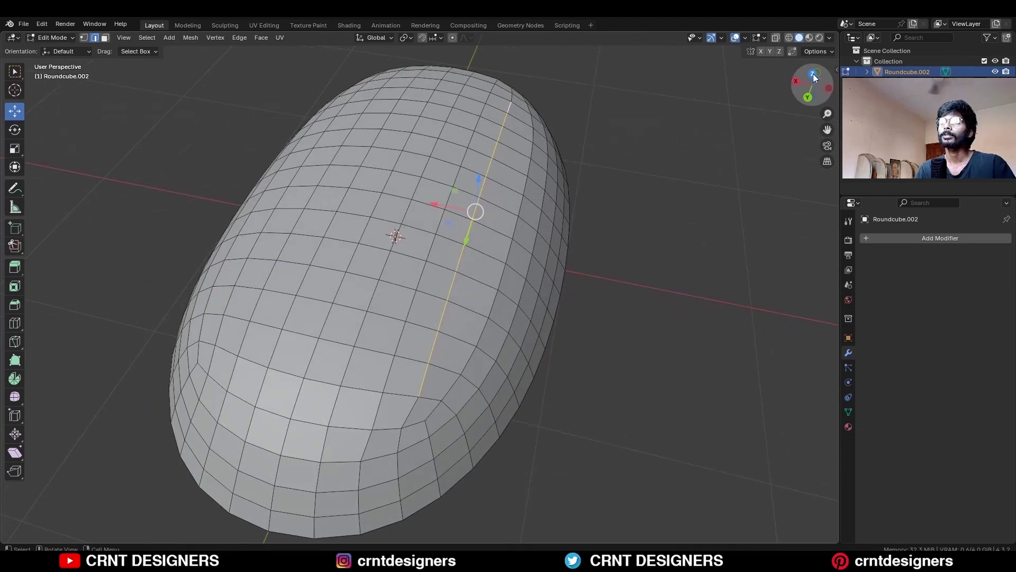
# In top view, select the centre-line edge row together with the three straightened rows on the -X side.
pyautogui.click(812, 75)
pyautogui.click(479, 131)
pyautogui.scroll(-2, 455, 128)
pyautogui.keyDown('ctrl'); pyautogui.keyDown('shift'); pyautogui.click(471, 474); pyautogui.keyUp('shift'); pyautogui.keyUp('ctrl')
pyautogui.press('w')
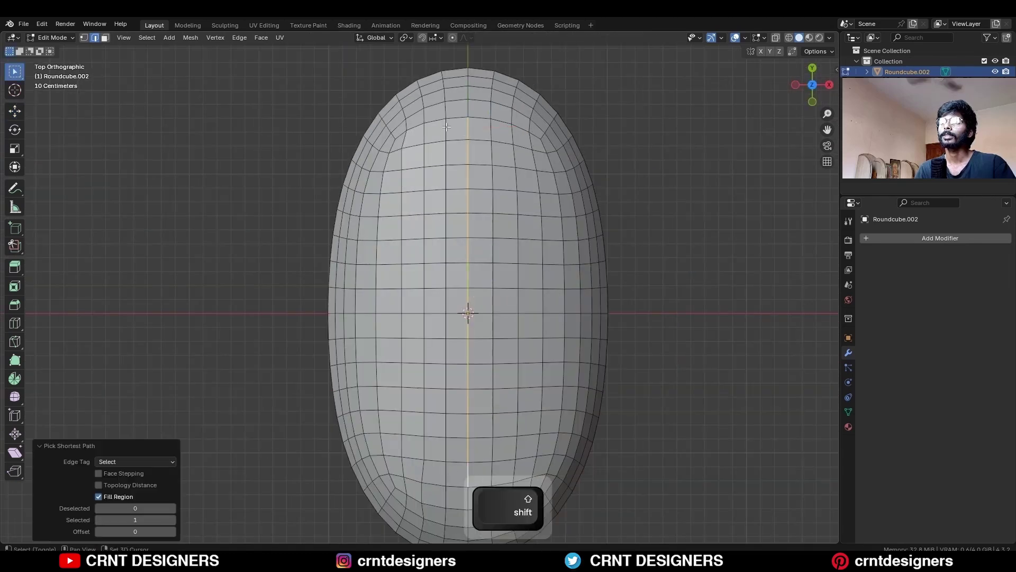
pyautogui.keyDown('shift'); pyautogui.click(445, 134); pyautogui.keyUp('shift')
pyautogui.keyDown('shift'); pyautogui.moveTo(450, 318); pyautogui.dragTo(451, 278, button='middle'); pyautogui.keyUp('shift')
pyautogui.keyDown('ctrl'); pyautogui.keyDown('shift'); pyautogui.click(447, 435); pyautogui.keyUp('shift'); pyautogui.keyUp('ctrl')
pyautogui.keyDown('shift'); pyautogui.click(424, 94); pyautogui.keyUp('shift')
pyautogui.keyDown('ctrl'); pyautogui.keyDown('shift'); pyautogui.click(427, 412); pyautogui.keyUp('shift'); pyautogui.keyUp('ctrl')
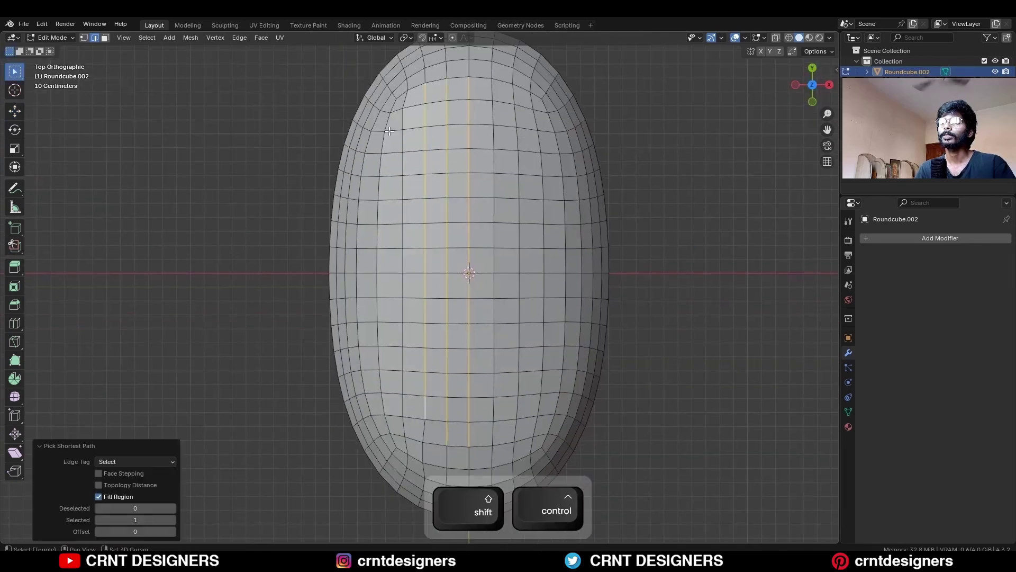
pyautogui.keyDown('shift'); pyautogui.click(404, 118); pyautogui.keyUp('shift')
pyautogui.hotkey('ctrl', 'z')
pyautogui.keyDown('shift'); pyautogui.click(403, 119); pyautogui.keyUp('shift')
pyautogui.keyDown('ctrl'); pyautogui.keyDown('shift'); pyautogui.click(404, 410); pyautogui.keyUp('shift'); pyautogui.keyUp('ctrl')
pyautogui.keyDown('shift'); pyautogui.moveTo(481, 358); pyautogui.dragTo(473, 391, button='middle'); pyautogui.keyUp('shift')
# Bevel the four selected edge rows with 2 segments and a width of 0.03 m.
pyautogui.hotkey('ctrl', 'b')
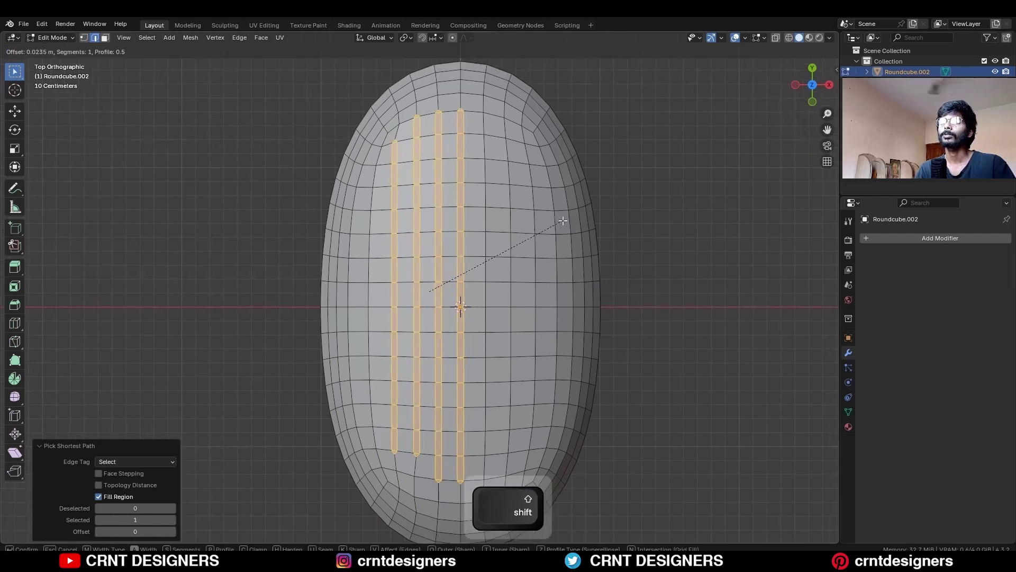
pyautogui.click(563, 220)
pyautogui.doubleClick(144, 370)
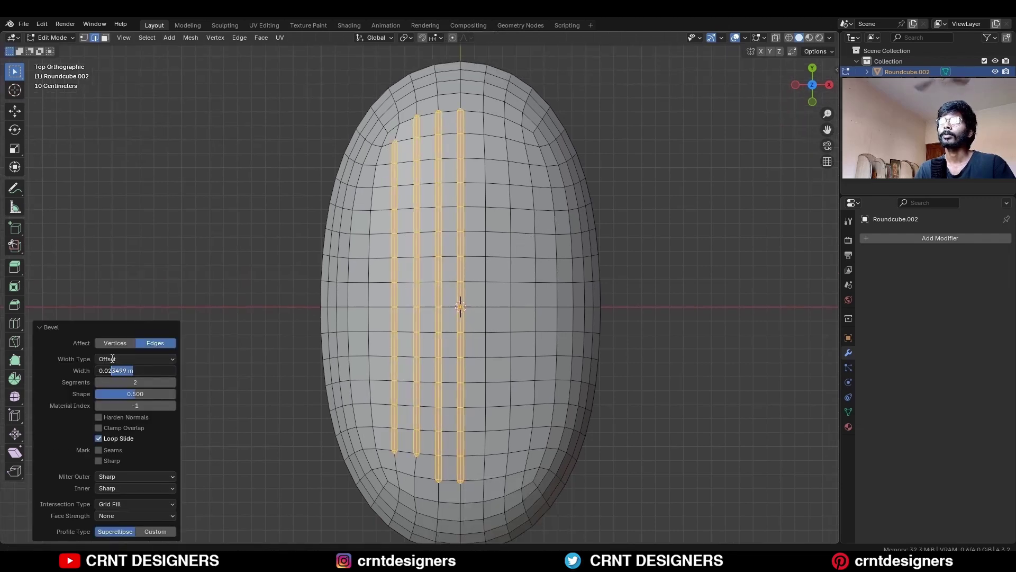
pyautogui.click(81, 371)
# Shrink the selection to the middle edges of the bevels and raise them about 0.02 m along Z to form ridges.
pyautogui.keyDown('shift'); pyautogui.moveTo(383, 199); pyautogui.dragTo(349, 291, button='middle'); pyautogui.keyUp('shift')
pyautogui.scroll(3, 349, 291)
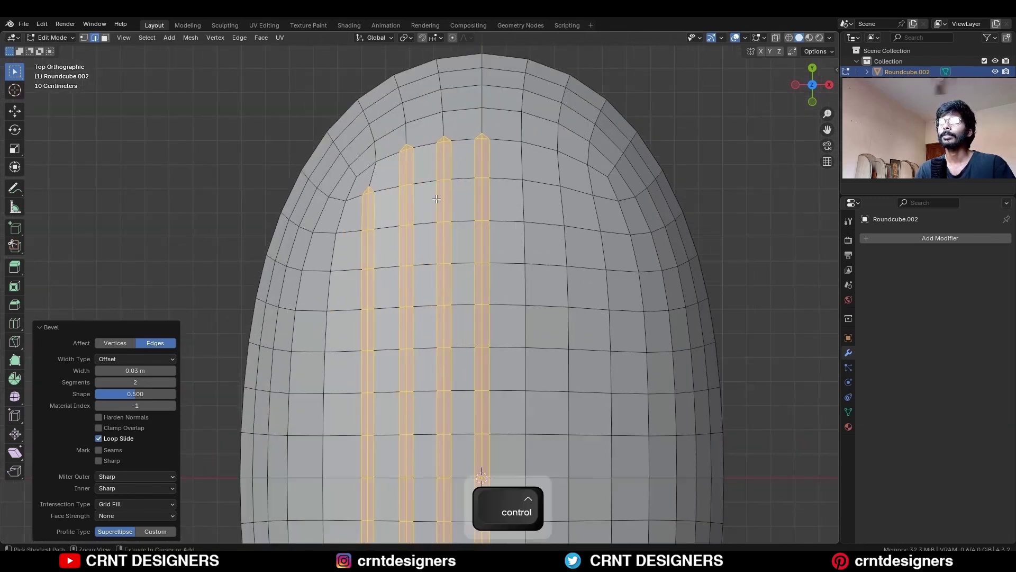
pyautogui.press('ctrl+KP_Subtract')
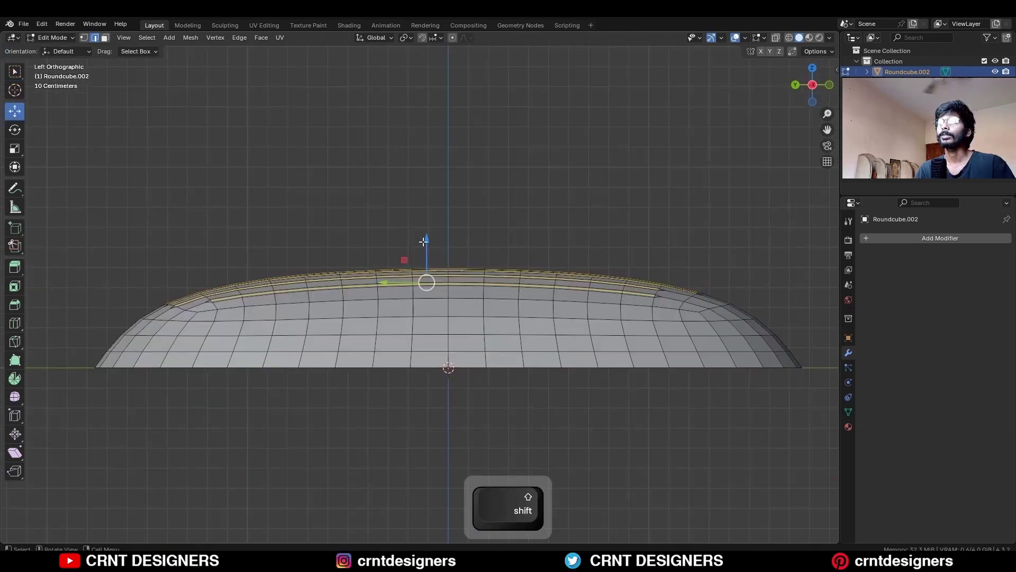
pyautogui.moveTo(424, 241); pyautogui.dragTo(424, 231)
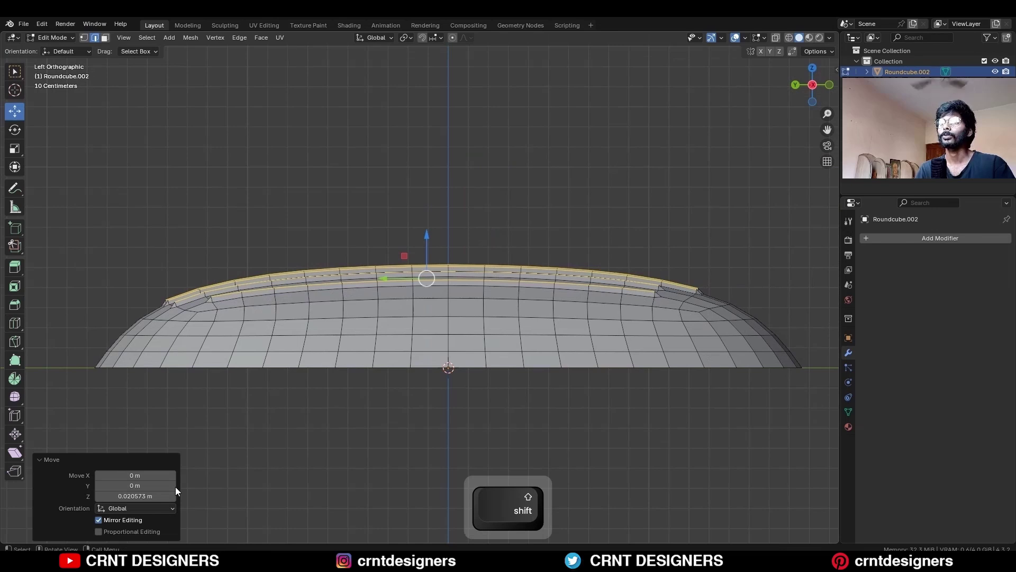
# Merge the +Y end vertices of the centre ridge and the ridge beside it onto the next vertices along their edge lines.
pyautogui.moveTo(317, 371); pyautogui.dragTo(444, 297, button='middle')
pyautogui.press('1')
pyautogui.click(444, 294)
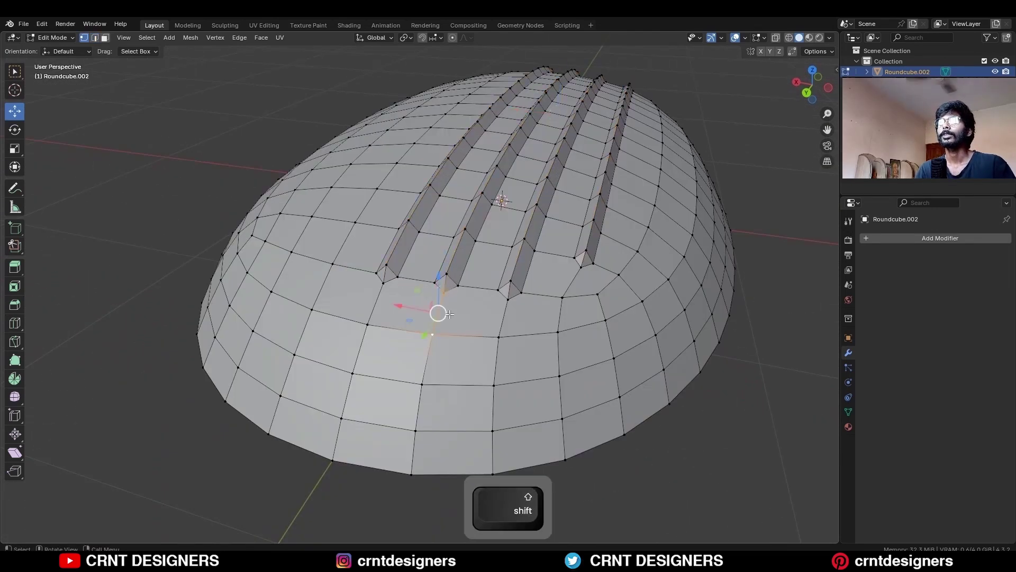
pyautogui.press('m')
pyautogui.click(450, 312)
pyautogui.keyDown('shift'); pyautogui.click(385, 282); pyautogui.keyUp('shift')
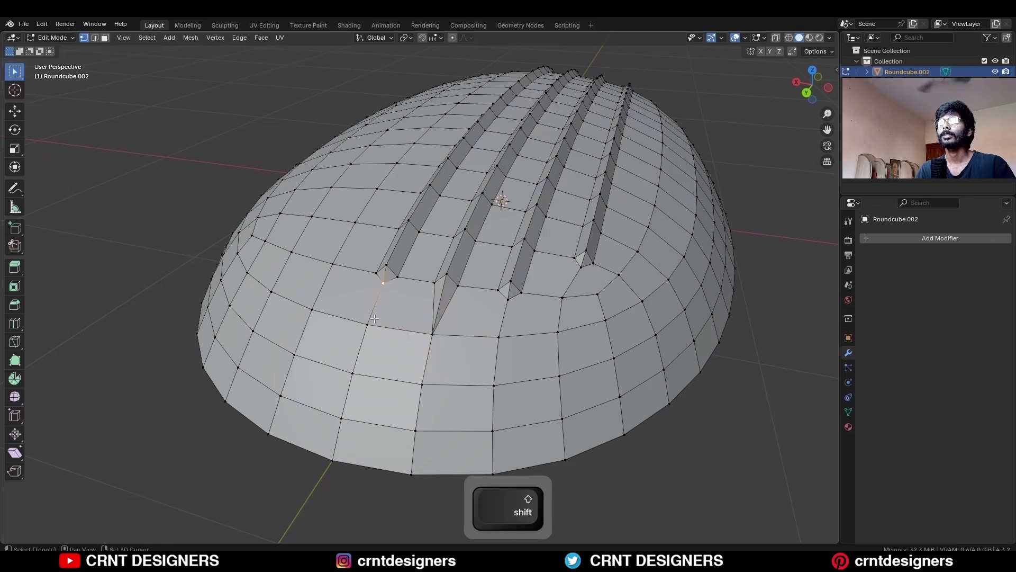
pyautogui.press('m')
pyautogui.click(390, 281)
# Merge the +Y end vertices of the two outer ridges onto the next vertices beyond their ends.
pyautogui.keyDown('shift'); pyautogui.click(499, 333); pyautogui.keyUp('shift')
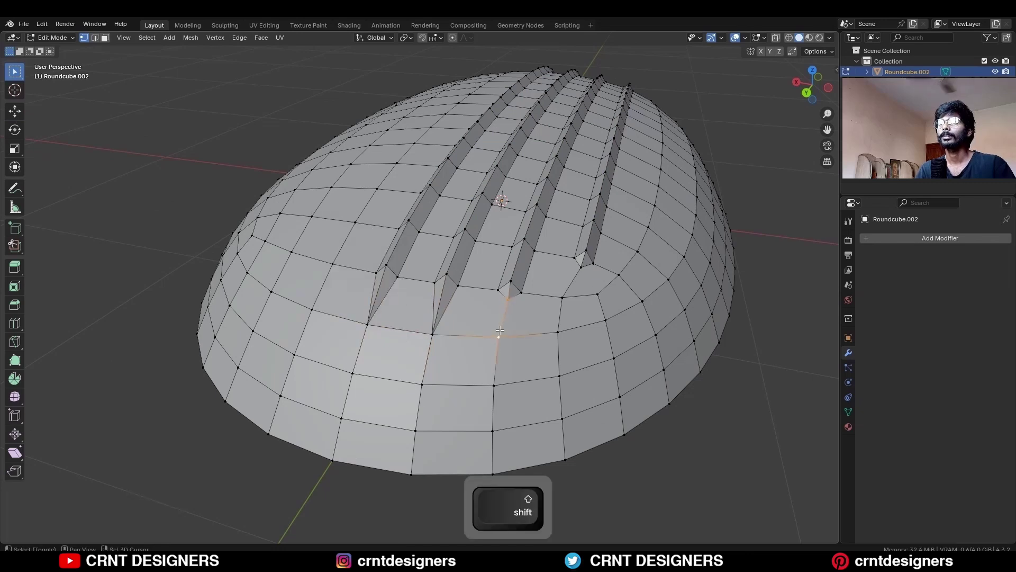
pyautogui.press('m')
pyautogui.click(526, 288)
pyautogui.click(577, 262)
pyautogui.keyDown('shift'); pyautogui.click(562, 300); pyautogui.keyUp('shift')
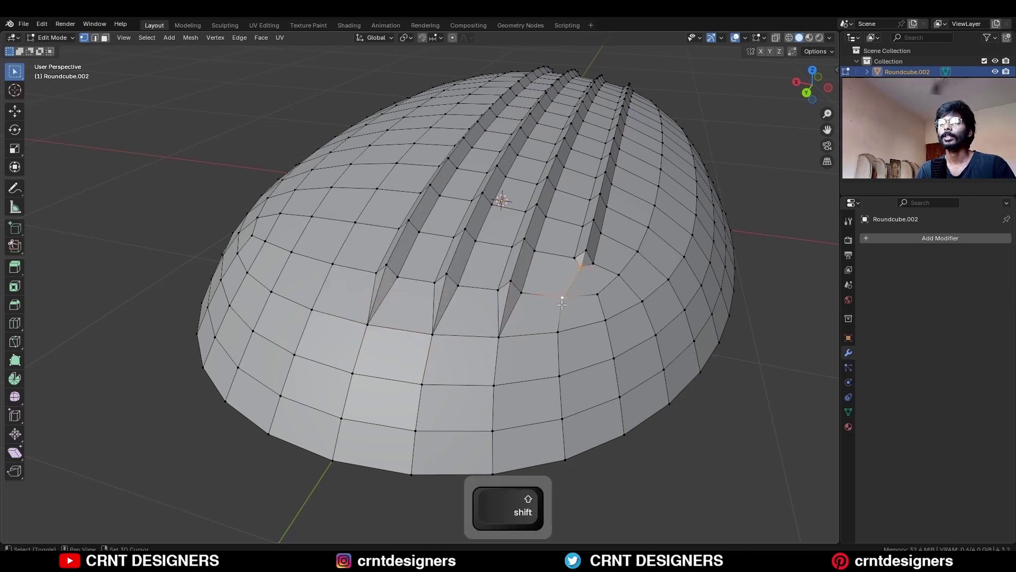
pyautogui.press('m')
pyautogui.click(574, 253)
# Slide the merged +Y tip vertex of the outermost ridge slightly along its edge.
pyautogui.click(598, 260)
pyautogui.keyDown('shift'); pyautogui.moveTo(588, 276); pyautogui.dragTo(529, 289, button='middle'); pyautogui.keyUp('shift')
pyautogui.moveTo(469, 395)
pyautogui.mouseDown(button='middle')
pyautogui.moveTo(451, 424)
pyautogui.moveTo(449, 389)
pyautogui.mouseUp(button='middle')
pyautogui.click(424, 380)
pyautogui.press('g')
pyautogui.press('g')
pyautogui.click(431, 379)
pyautogui.click(406, 325)
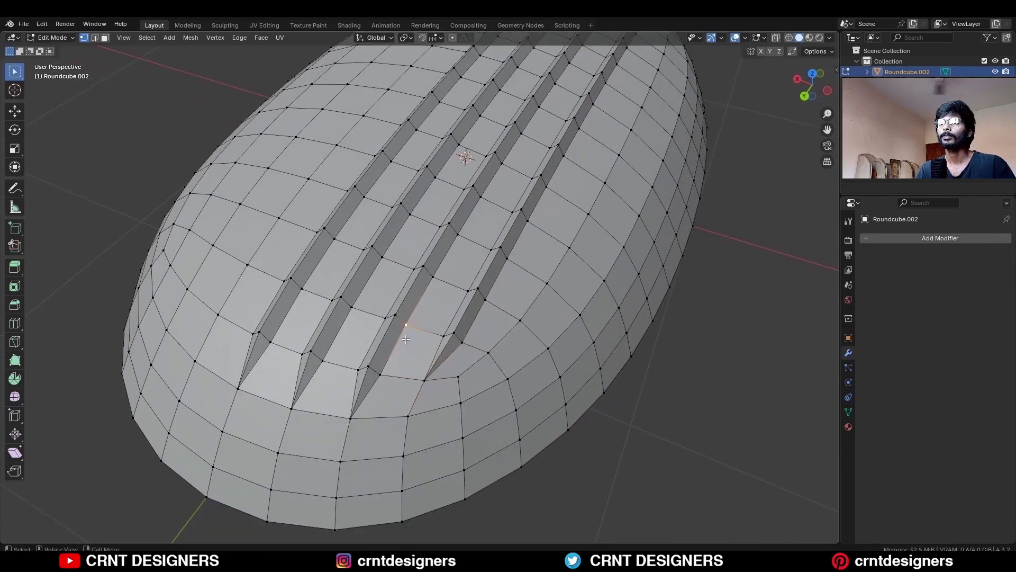
# Add a centred loop cut along each side of the ridge next to the centre ridge and round its crest with Set Flow.
pyautogui.press('2')
pyautogui.moveTo(521, 360); pyautogui.dragTo(554, 311, button='middle')
pyautogui.scroll(4, 554, 311)
pyautogui.hotkey('ctrl', 'r')
pyautogui.doubleClick(409, 159)
pyautogui.moveTo(416, 174); pyautogui.dragTo(437, 139, button='middle')
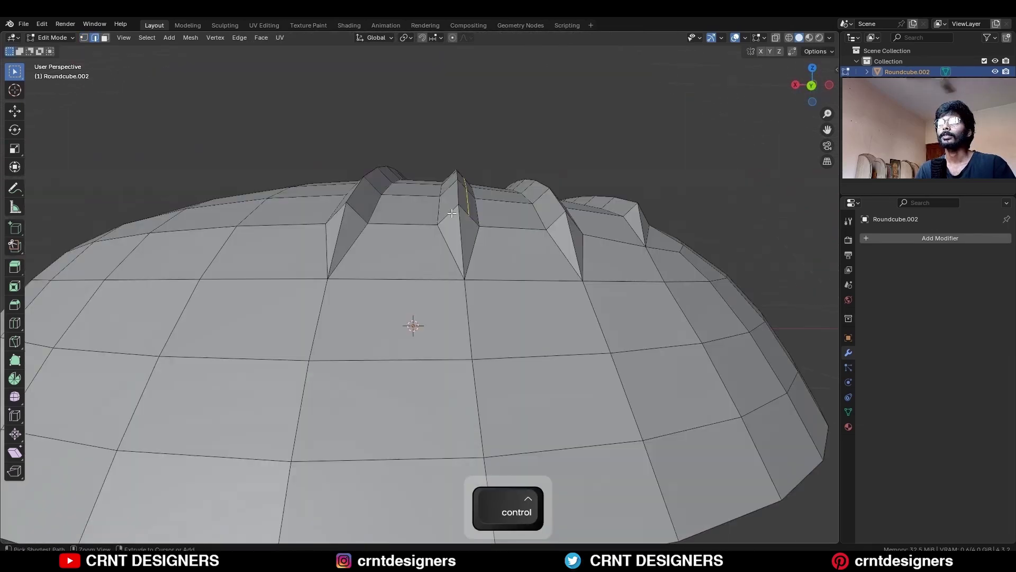
pyautogui.hotkey('ctrl', 'r')
pyautogui.doubleClick(450, 204)
pyautogui.keyDown('alt'); pyautogui.click(462, 198); pyautogui.keyUp('alt')
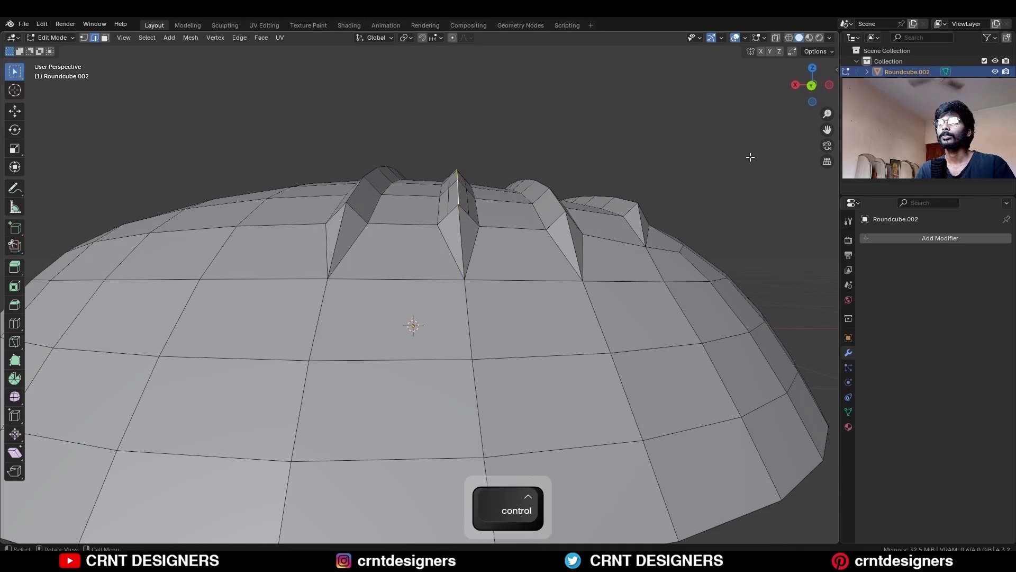
pyautogui.rightClick(693, 386)
pyautogui.click(694, 389)
# Add centred loop cuts along both sides of the third ridge from the centre line and round its crest with Set Flow.
pyautogui.moveTo(659, 175); pyautogui.dragTo(506, 359, button='middle')
pyautogui.hotkey('ctrl', 'r')
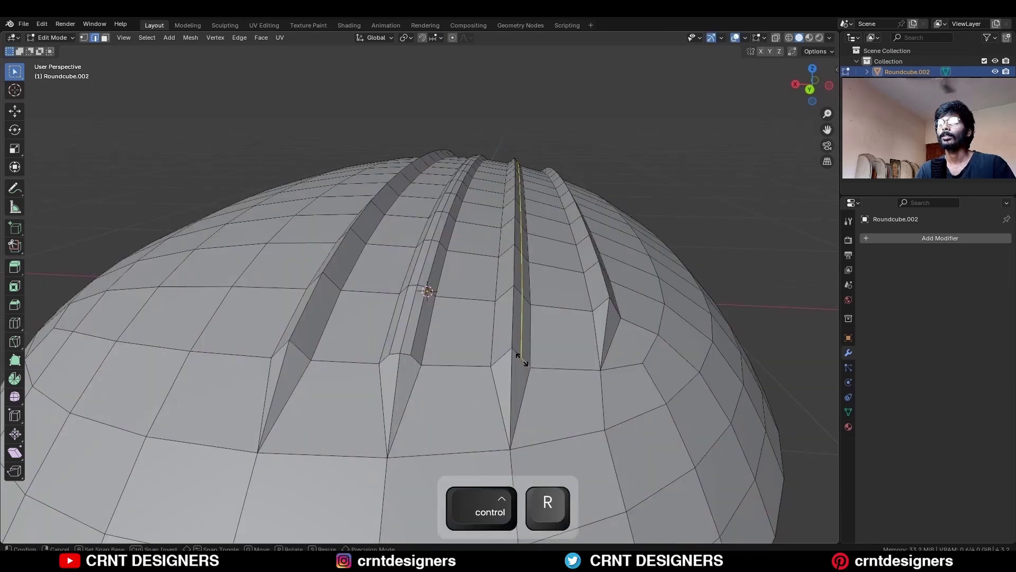
pyautogui.click(506, 359)
pyautogui.keyDown('alt'); pyautogui.click(514, 331); pyautogui.keyUp('alt')
pyautogui.keyDown('ctrl'); pyautogui.moveTo(526, 405); pyautogui.dragTo(496, 387); pyautogui.keyUp('ctrl')
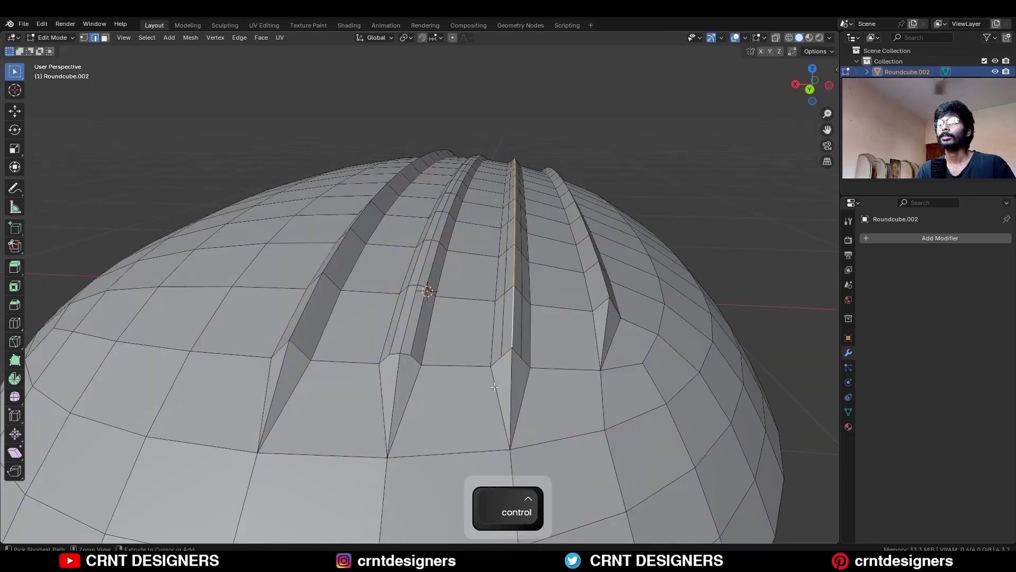
pyautogui.rightClick(675, 232)
pyautogui.click(640, 382)
pyautogui.click(643, 295)
# Add centred loop cuts along both sides of the centre-line ridge and round its crest with Set Flow.
pyautogui.keyDown('shift'); pyautogui.moveTo(620, 310); pyautogui.dragTo(622, 287, button='middle'); pyautogui.keyUp('shift')
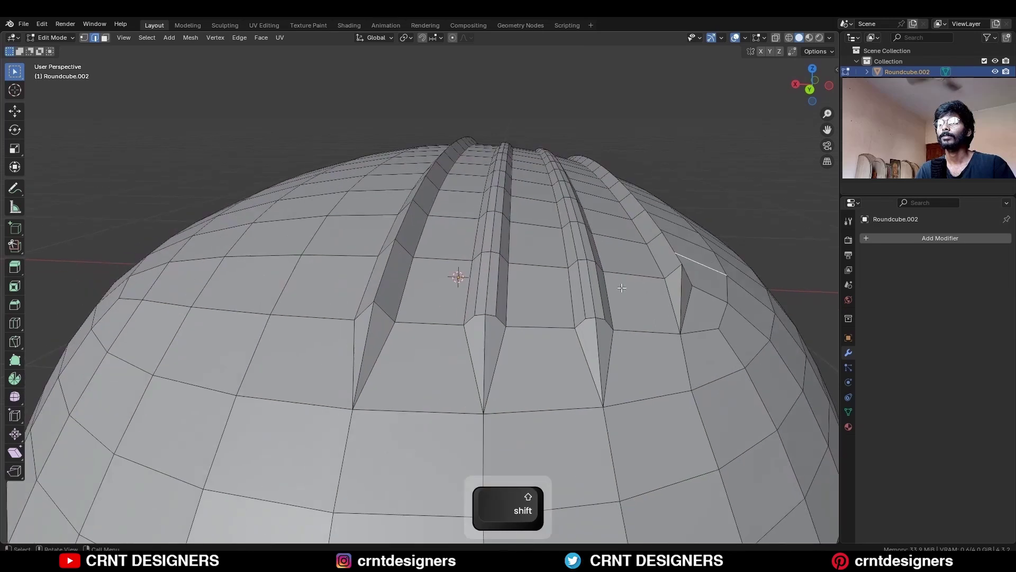
pyautogui.hotkey('ctrl', 'r')
pyautogui.click(402, 282)
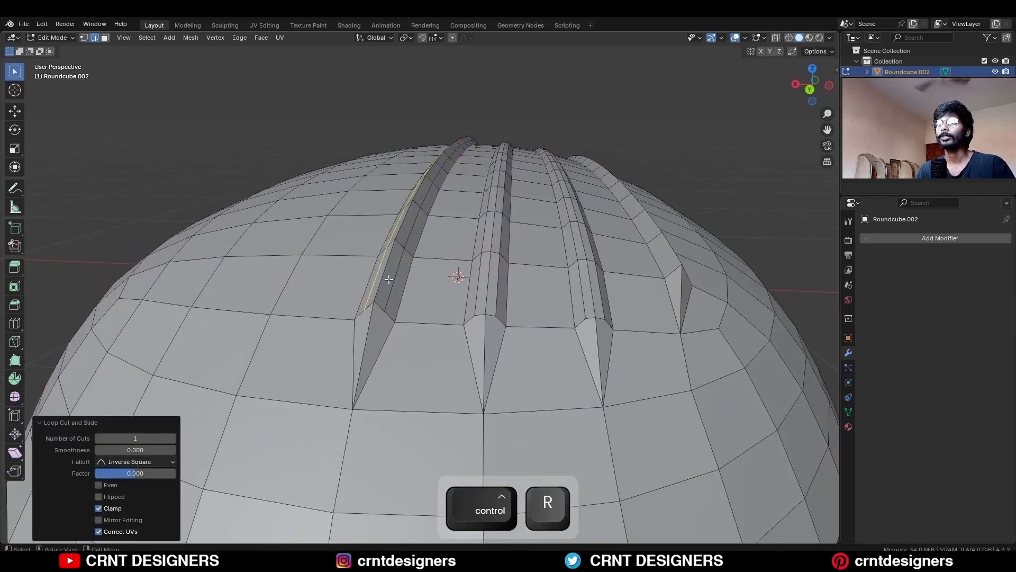
pyautogui.keyDown('alt'); pyautogui.click(379, 287); pyautogui.keyUp('alt')
pyautogui.hotkey('ctrl', 'e')
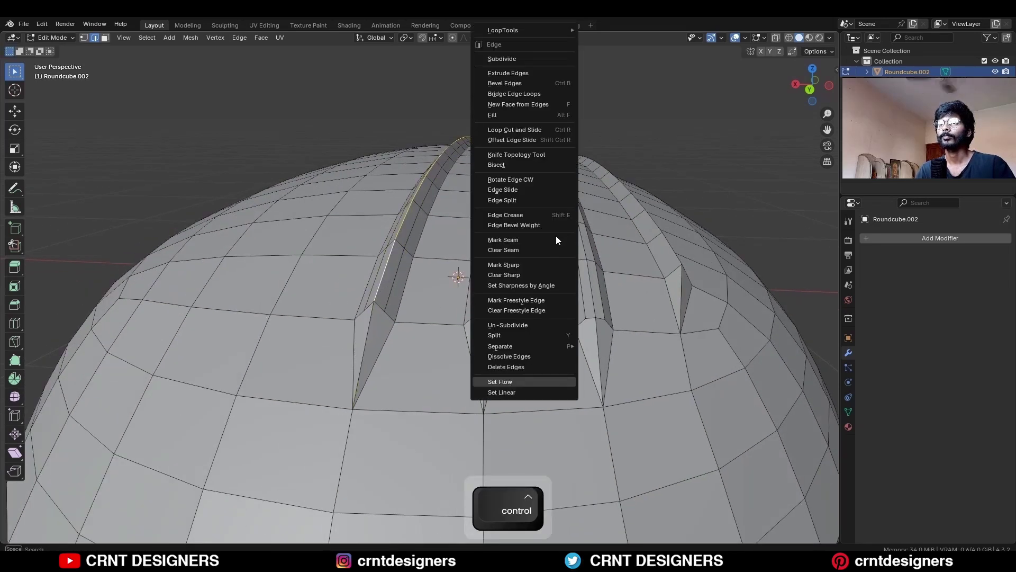
pyautogui.click(531, 381)
# Add centred loop cuts along both sides of the outermost ridge and round its crest with Set Flow.
pyautogui.keyDown('shift'); pyautogui.moveTo(531, 381); pyautogui.dragTo(519, 300, button='middle'); pyautogui.keyUp('shift')
pyautogui.hotkey('ctrl', 'r')
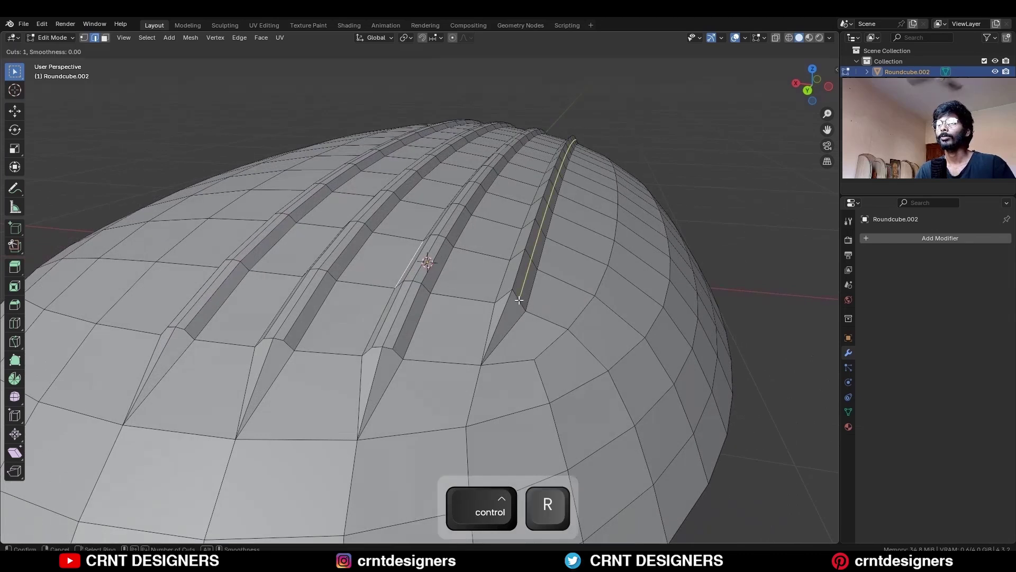
pyautogui.click(519, 300)
pyautogui.keyDown('alt'); pyautogui.click(510, 302); pyautogui.keyUp('alt')
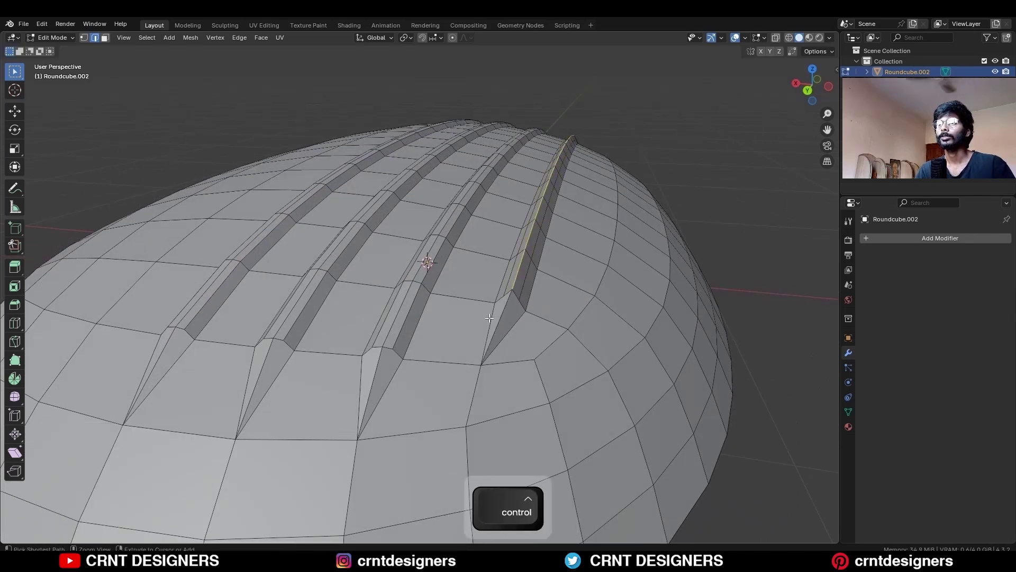
pyautogui.hotkey('ctrl', 'e')
pyautogui.click(592, 357)
pyautogui.click(704, 212)
# Return to object mode and add a level 2 Subdivision modifier to the shell.
pyautogui.press('Tab')
pyautogui.scroll(-5, 546, 221)
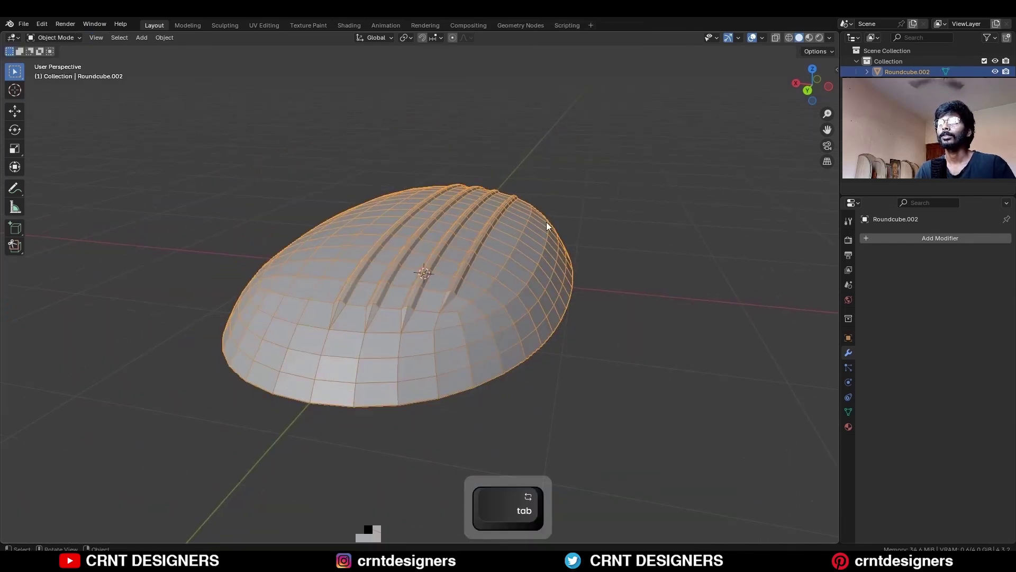
pyautogui.hotkey('ctrl', '2')
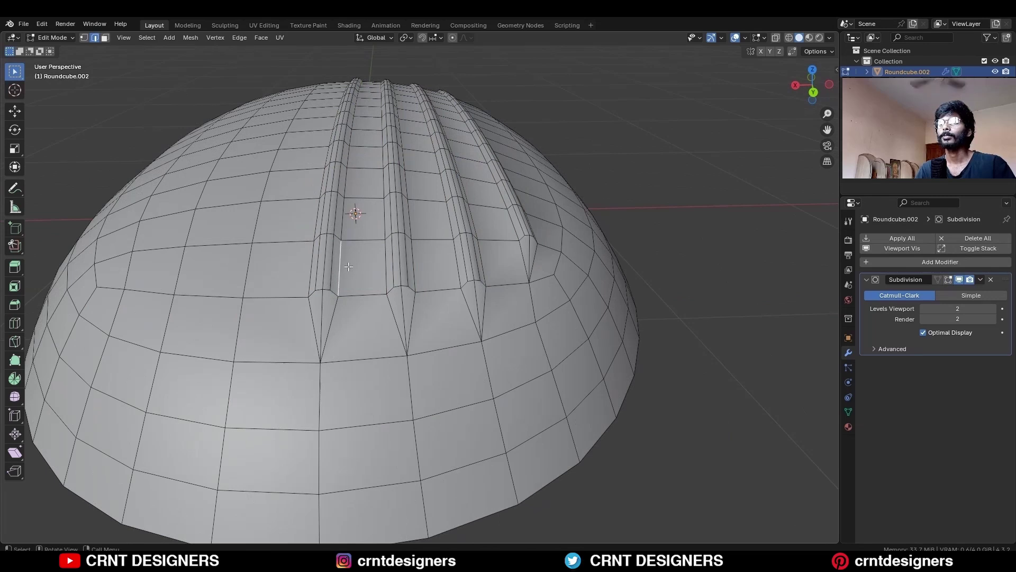
# Slide the centre-line ridge's base edge path facing the neighbouring ridge by a factor of about -0.2.
pyautogui.keyDown('shift'); pyautogui.moveTo(421, 122); pyautogui.dragTo(415, 218, button='middle'); pyautogui.keyUp('shift')
pyautogui.keyDown('ctrl'); pyautogui.keyDown('shift'); pyautogui.click(362, 168); pyautogui.keyUp('shift'); pyautogui.keyUp('ctrl')
pyautogui.keyDown('shift'); pyautogui.moveTo(370, 246); pyautogui.dragTo(370, 212, button='middle'); pyautogui.keyUp('shift')
pyautogui.press('g')
pyautogui.press('g')
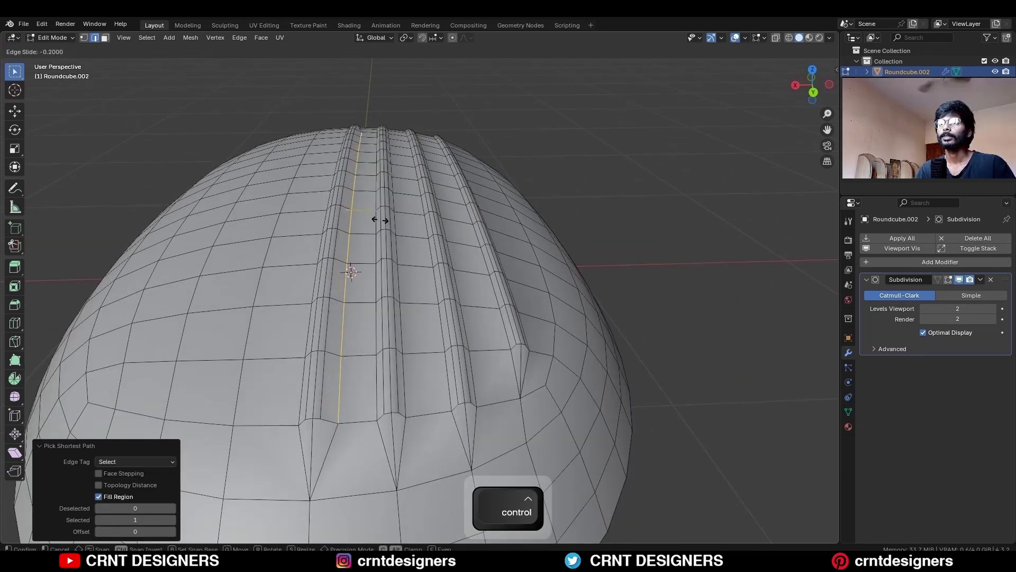
pyautogui.click(381, 219)
# Slide the lengthwise base edge paths on both sides of the ridge next to the centre ridge slightly away from it.
pyautogui.click(372, 397)
pyautogui.hotkey('ctrl', 'shift', 'z')
pyautogui.keyDown('ctrl'); pyautogui.keyDown('shift'); pyautogui.click(379, 141); pyautogui.keyUp('shift'); pyautogui.keyUp('ctrl')
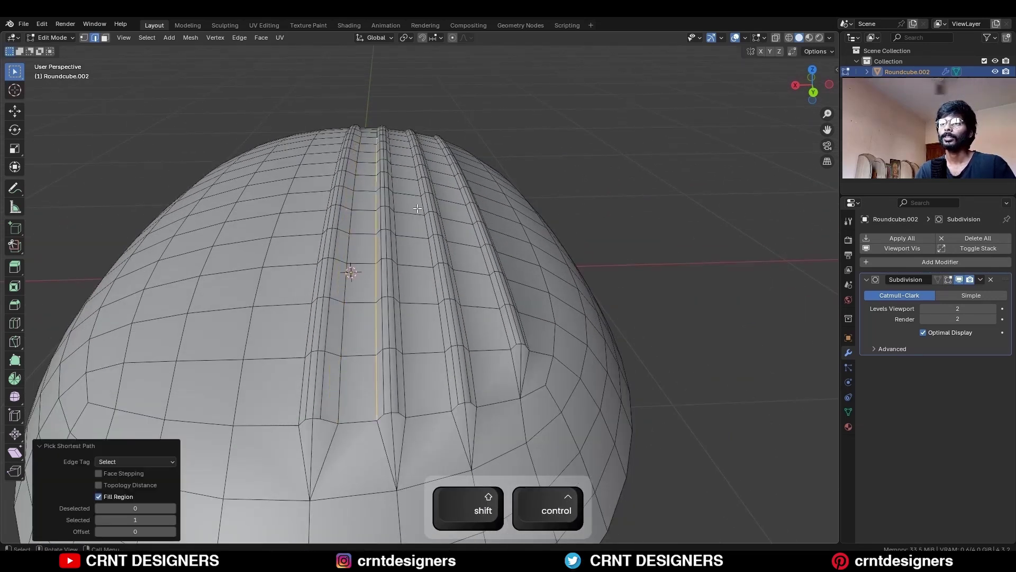
pyautogui.press('g')
pyautogui.press('g')
pyautogui.click(414, 208)
pyautogui.click(421, 387)
pyautogui.moveTo(424, 380); pyautogui.dragTo(407, 384, button='middle')
pyautogui.keyDown('ctrl'); pyautogui.keyDown('shift'); pyautogui.click(443, 132); pyautogui.keyUp('shift'); pyautogui.keyUp('ctrl')
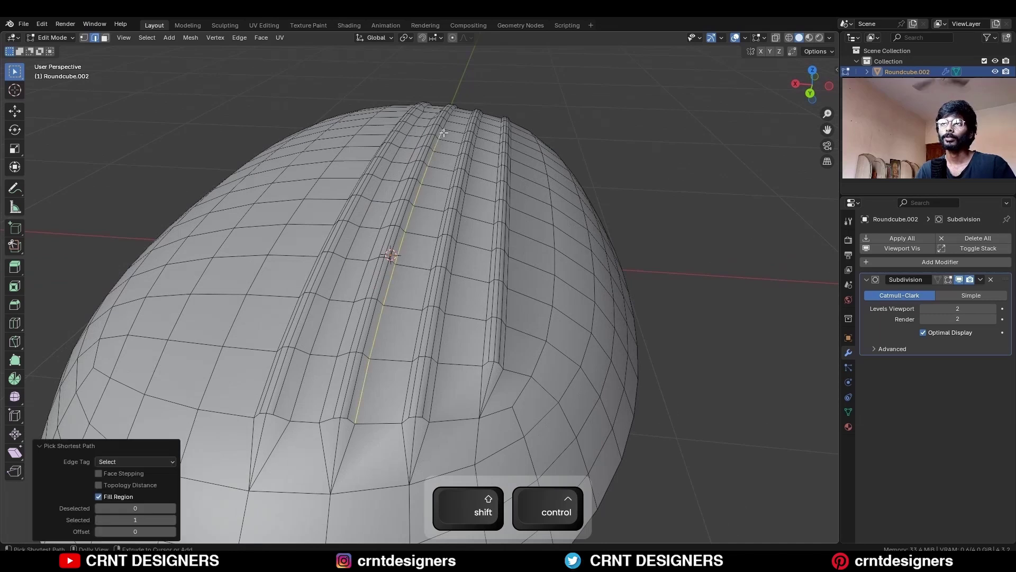
pyautogui.press('g')
pyautogui.press('g')
pyautogui.click(444, 219)
# Slide the lengthwise base edge paths on both sides of the third ridge slightly outward from its crest.
pyautogui.click(405, 407)
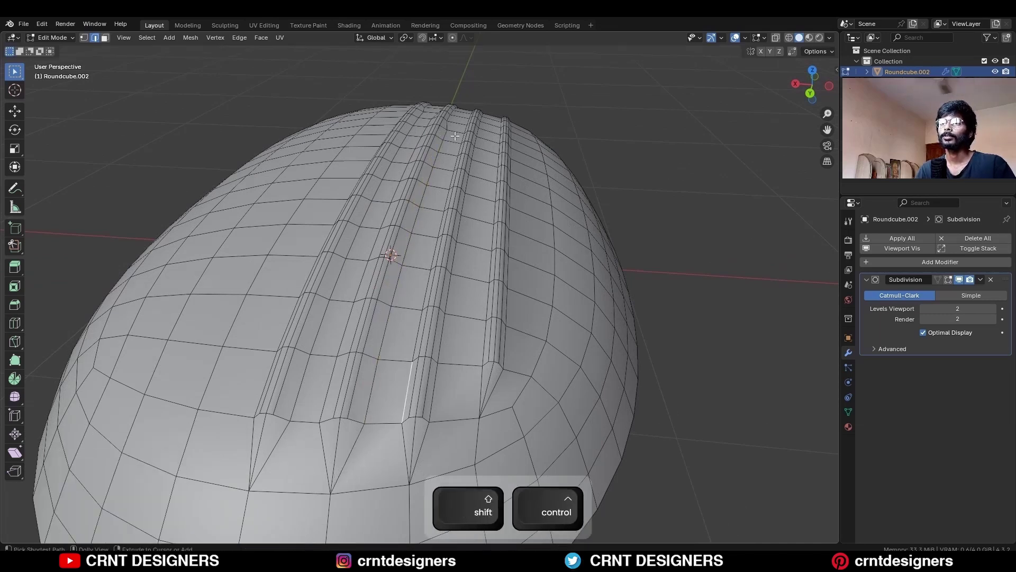
pyautogui.keyDown('ctrl'); pyautogui.keyDown('shift'); pyautogui.click(464, 139); pyautogui.keyUp('shift'); pyautogui.keyUp('ctrl')
pyautogui.press('g')
pyautogui.press('g')
pyautogui.click(450, 163)
pyautogui.click(433, 403)
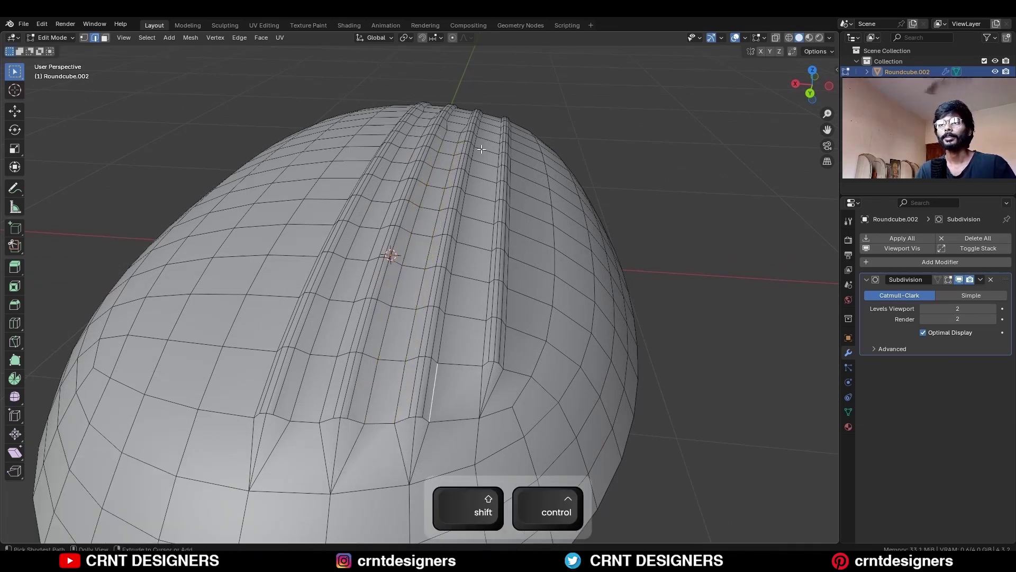
pyautogui.keyDown('ctrl'); pyautogui.keyDown('shift'); pyautogui.click(478, 134); pyautogui.keyUp('shift'); pyautogui.keyUp('ctrl')
pyautogui.press('g')
pyautogui.press('g')
pyautogui.click(497, 162)
# Slide the lengthwise base edge paths on both sides of the outermost ridge slightly outward from its crest.
pyautogui.click(485, 347)
pyautogui.keyDown('ctrl'); pyautogui.keyDown('shift'); pyautogui.click(501, 141); pyautogui.keyUp('shift'); pyautogui.keyUp('ctrl')
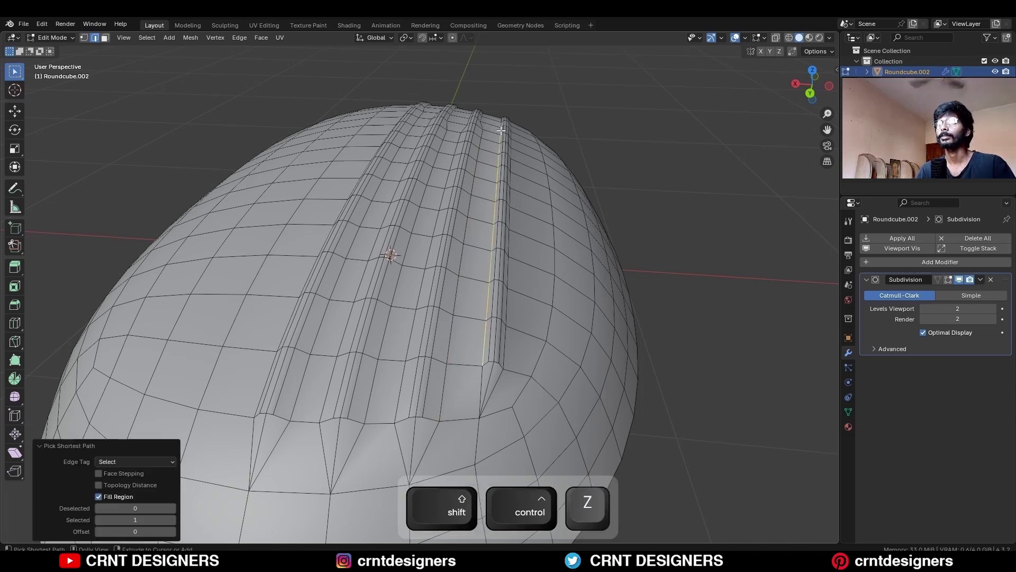
pyautogui.press('g')
pyautogui.press('g')
pyautogui.click(497, 171)
pyautogui.click(548, 322)
pyautogui.hotkey('ctrl', 'z')
pyautogui.keyDown('ctrl'); pyautogui.keyDown('shift'); pyautogui.click(511, 141); pyautogui.keyUp('shift'); pyautogui.keyUp('ctrl')
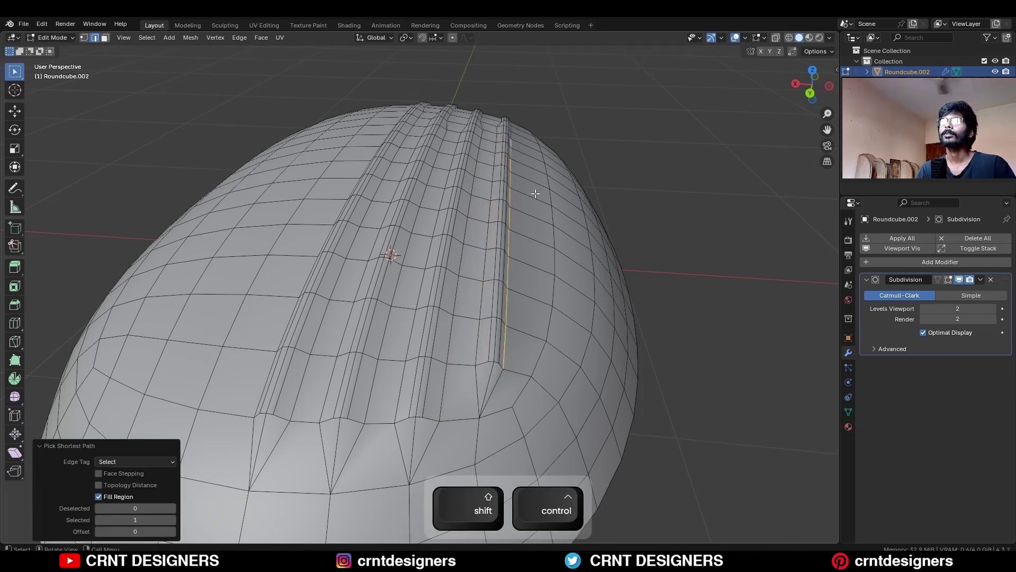
pyautogui.press('g')
pyautogui.press('g')
pyautogui.click(537, 192)
# Apply Set Flow to the lengthwise edge loops along the ridge crests and leave edit mode.
pyautogui.keyDown('alt'); pyautogui.click(500, 338); pyautogui.keyUp('alt')
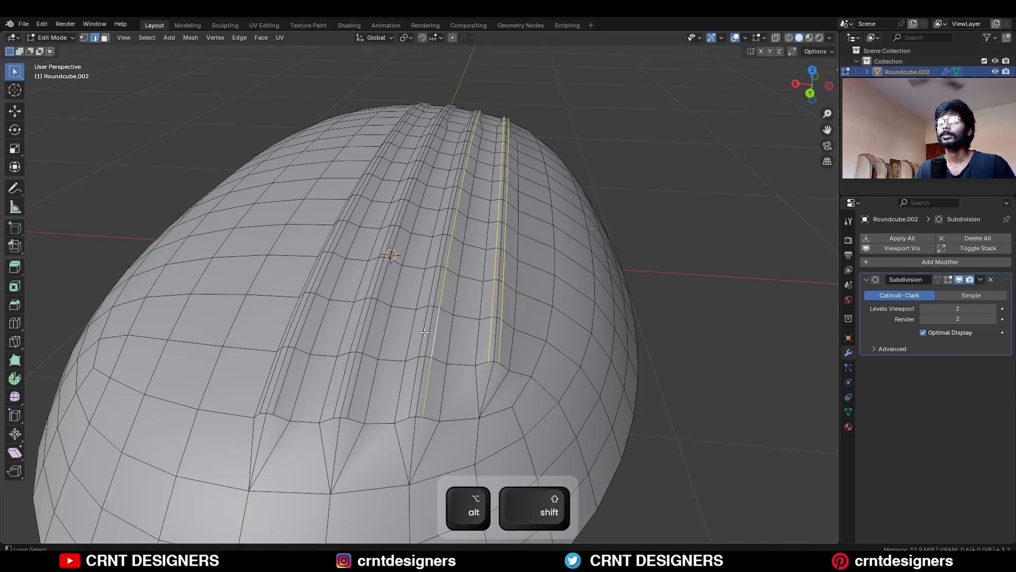
pyautogui.rightClick(623, 234)
pyautogui.click(612, 354)
pyautogui.press('Tab')
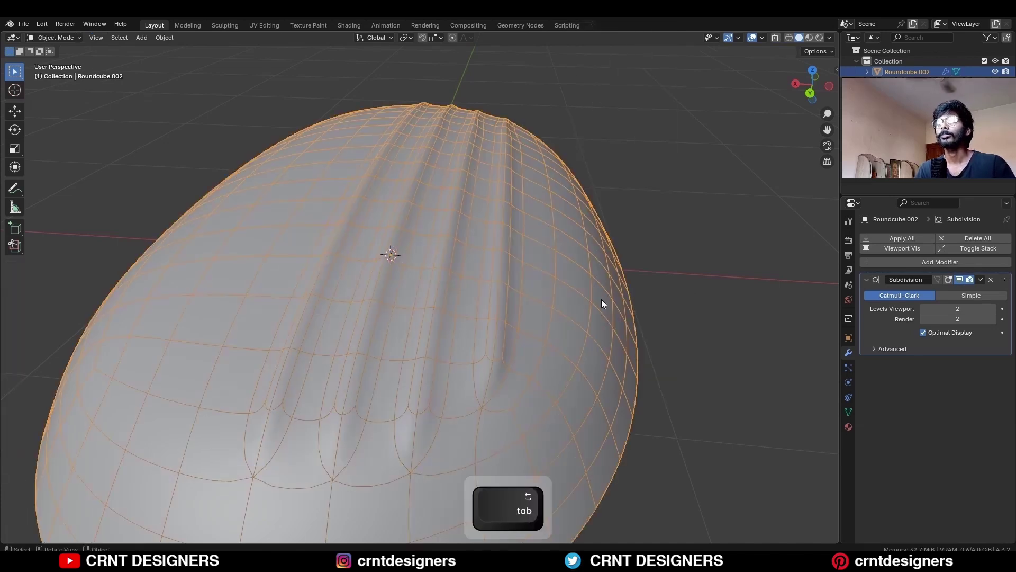
# Slide the middle crest vertex at the +Y end of all four ridges toward the tips with a factor of about 0.131.
pyautogui.scroll(-3, 556, 302)
pyautogui.hotkey('shift', 'alt', 'z')
pyautogui.scroll(-1, 472, 290)
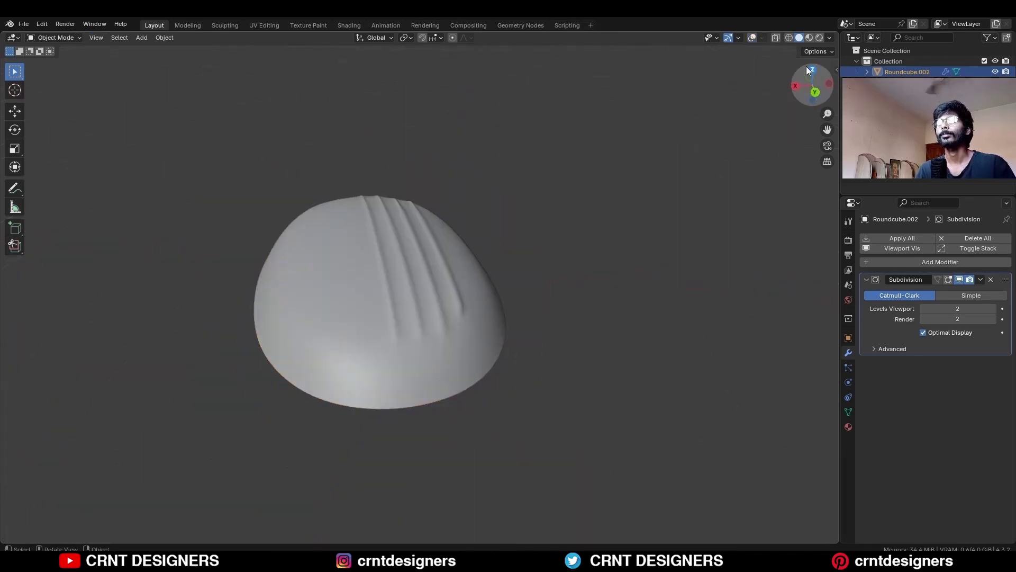
pyautogui.click(827, 39)
pyautogui.press('KP_7')
pyautogui.hotkey('shift', 'alt', 'z')
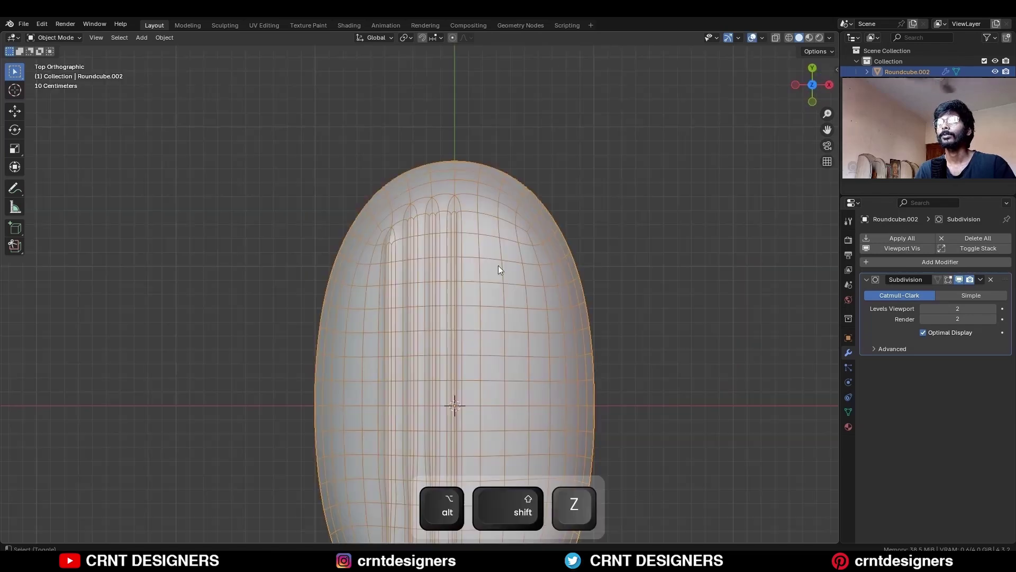
pyautogui.press('Tab')
pyautogui.scroll(5, 444, 255)
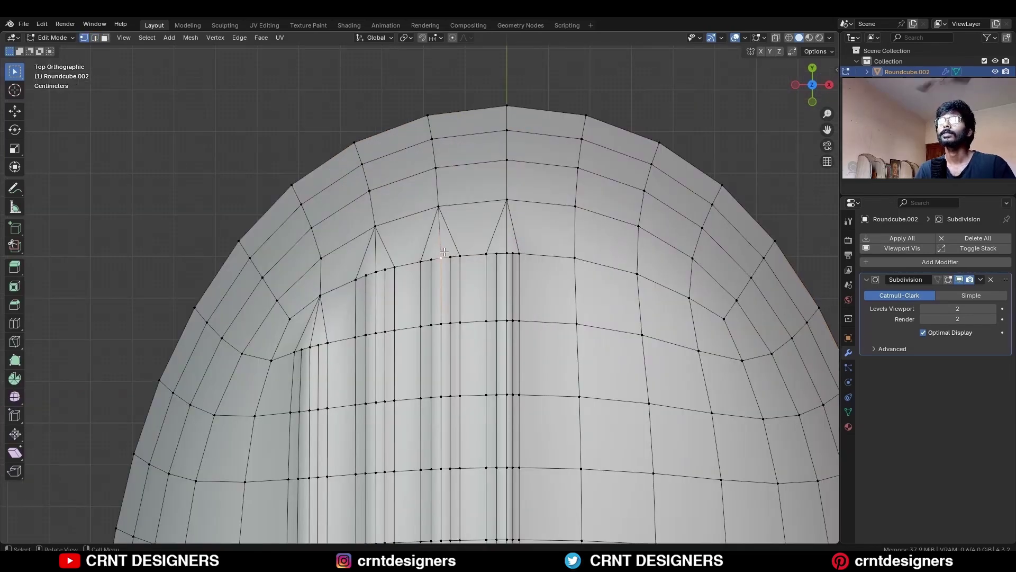
pyautogui.keyDown('shift'); pyautogui.click(506, 254); pyautogui.keyUp('shift')
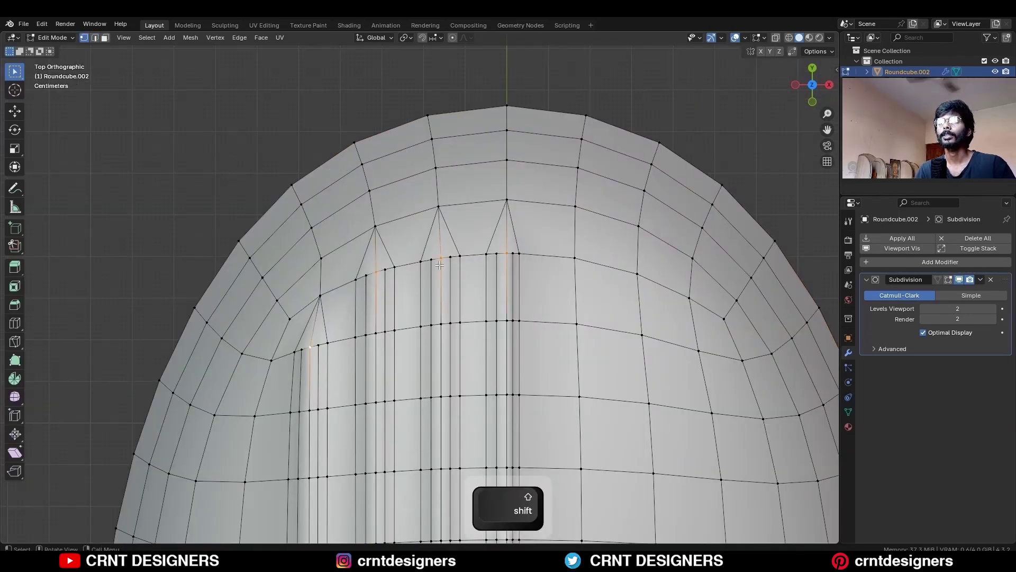
pyautogui.hotkey('shift', 'v')
pyautogui.click(443, 241)
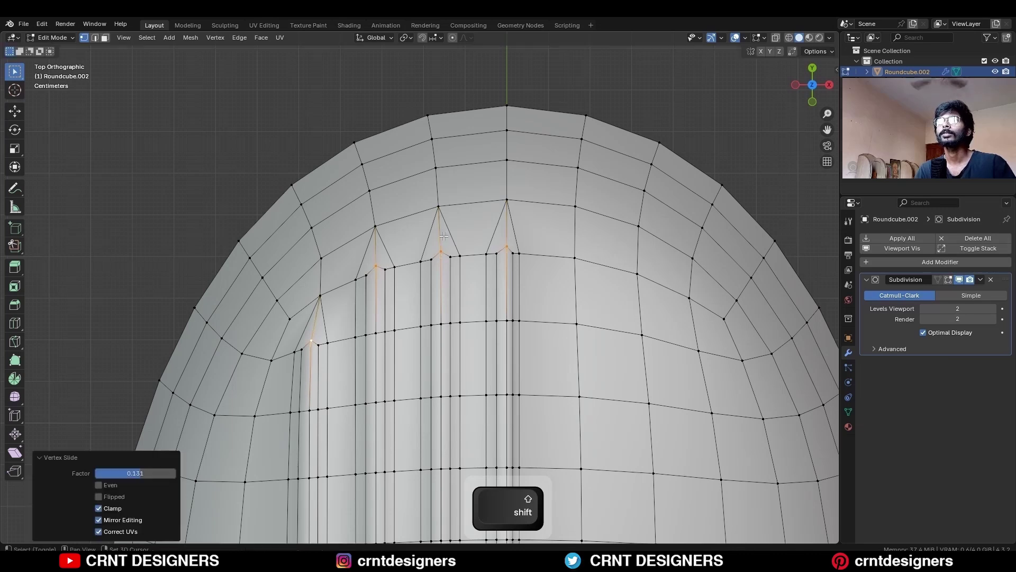
# Symmetrize the whole mesh from -X to +X to mirror the ridges across the centre line.
pyautogui.scroll(-4, 443, 241)
pyautogui.press('a')
pyautogui.click(192, 38)
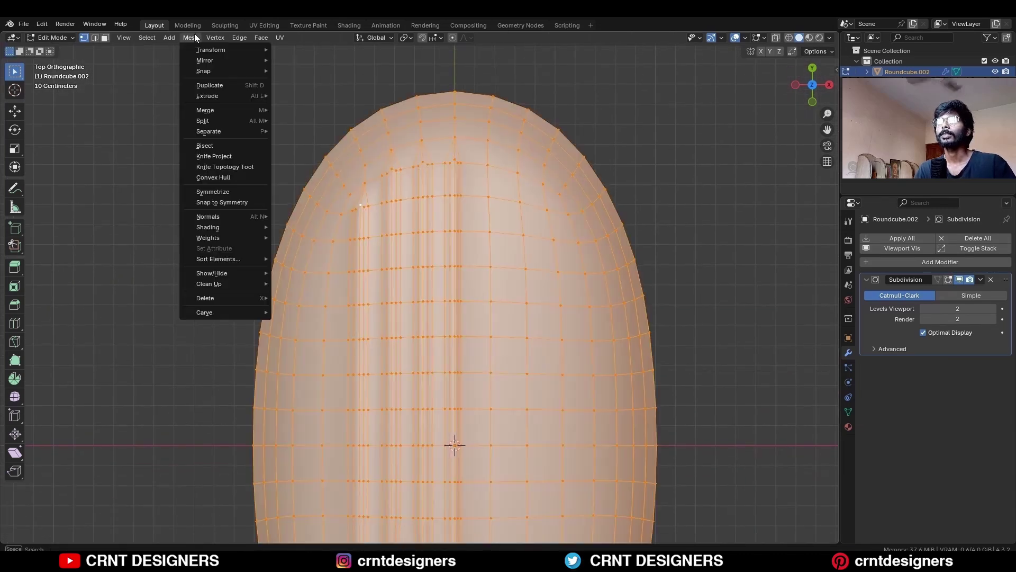
pyautogui.click(219, 193)
pyautogui.click(630, 168)
pyautogui.scroll(-1, 627, 313)
pyautogui.keyDown('shift'); pyautogui.moveTo(627, 313); pyautogui.dragTo(592, 166, button='middle'); pyautogui.keyUp('shift')
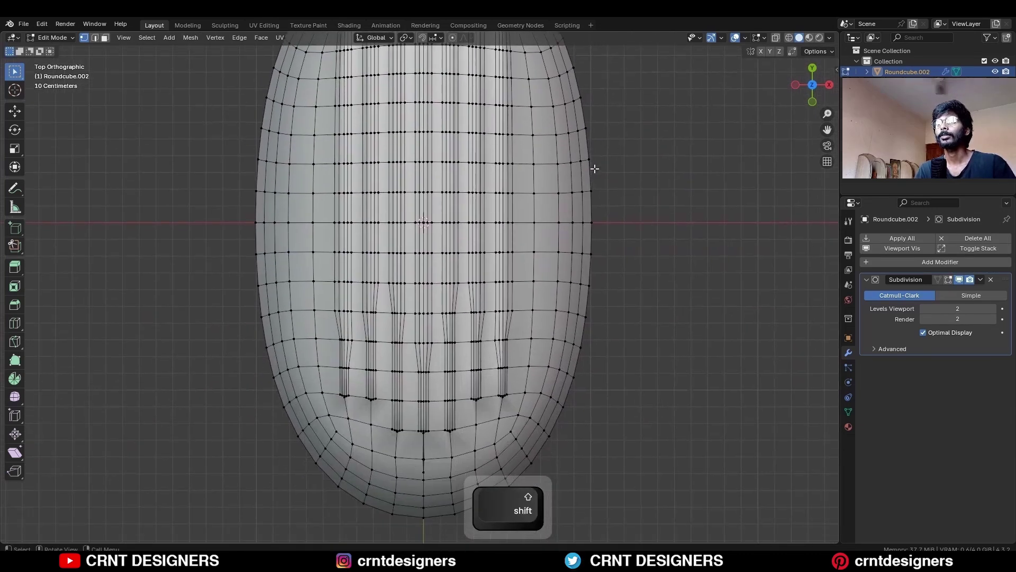
# Symmetrize the whole mesh from +Y to -Y so both ends of the ridges match.
pyautogui.press('a')
pyautogui.click(193, 37)
pyautogui.click(214, 192)
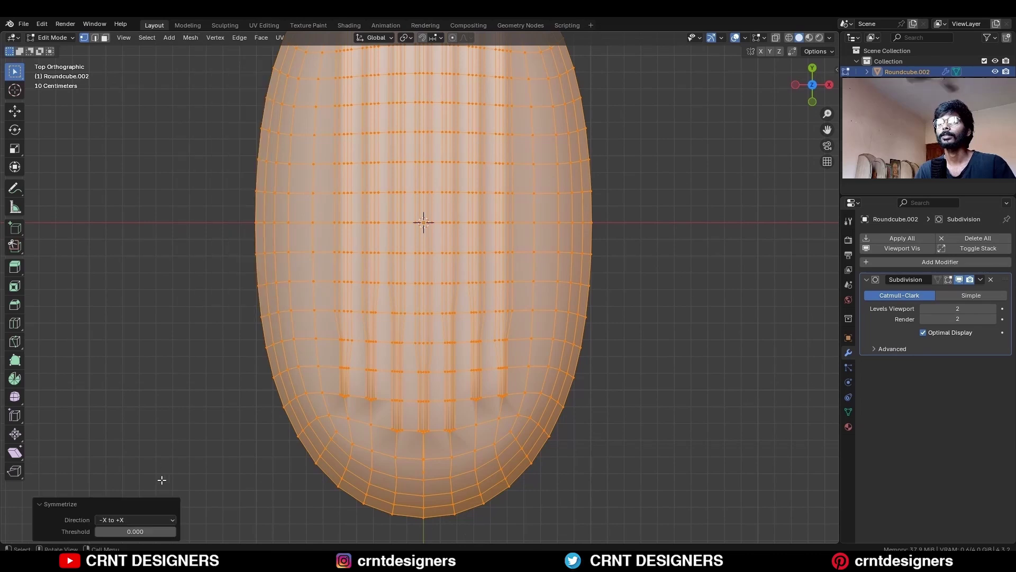
pyautogui.click(153, 520)
pyautogui.click(129, 483)
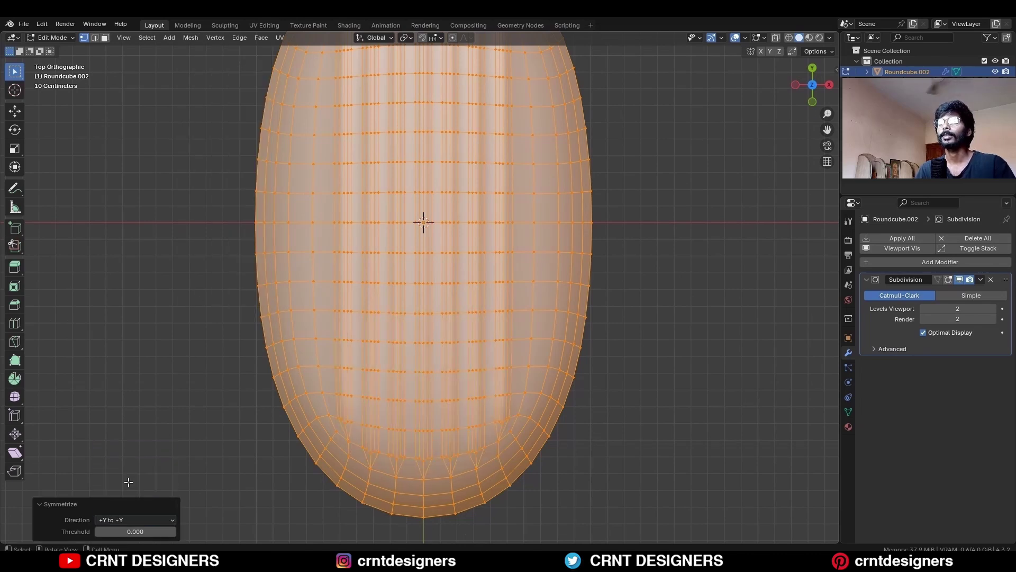
# Check the smoothed shell from above in object mode without overlays and save the file.
pyautogui.press('Tab')
pyautogui.click(656, 237)
pyautogui.scroll(-2, 552, 233)
pyautogui.keyDown('shift'); pyautogui.moveTo(481, 237); pyautogui.dragTo(473, 281, button='middle'); pyautogui.keyUp('shift')
pyautogui.hotkey('alt', 'shift', 'z')
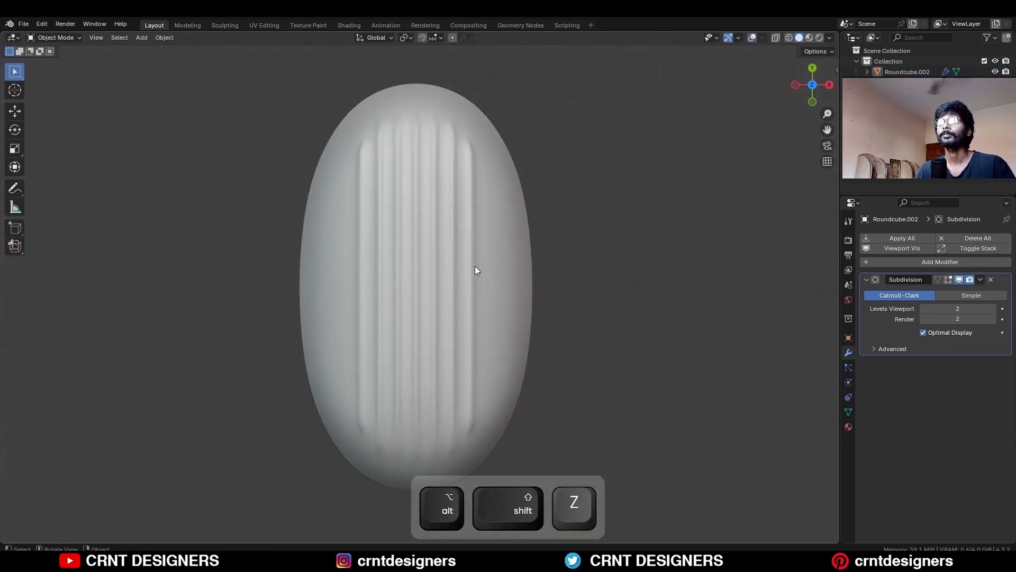
pyautogui.hotkey('ctrl', 's')
# Duplicate the bottom face loop around the shell's rim and separate the copy into its own object.
pyautogui.click(402, 341)
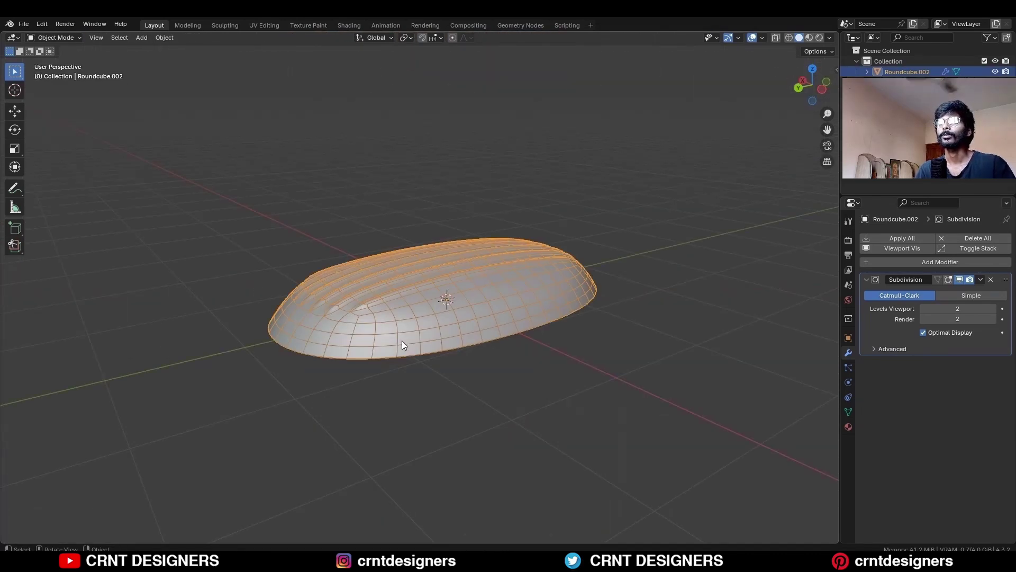
pyautogui.press('Tab')
pyautogui.moveTo(402, 340); pyautogui.dragTo(589, 298, button='middle')
pyautogui.scroll(2, 483, 375)
pyautogui.press('3')
pyautogui.keyDown('alt'); pyautogui.click(483, 374); pyautogui.keyUp('alt')
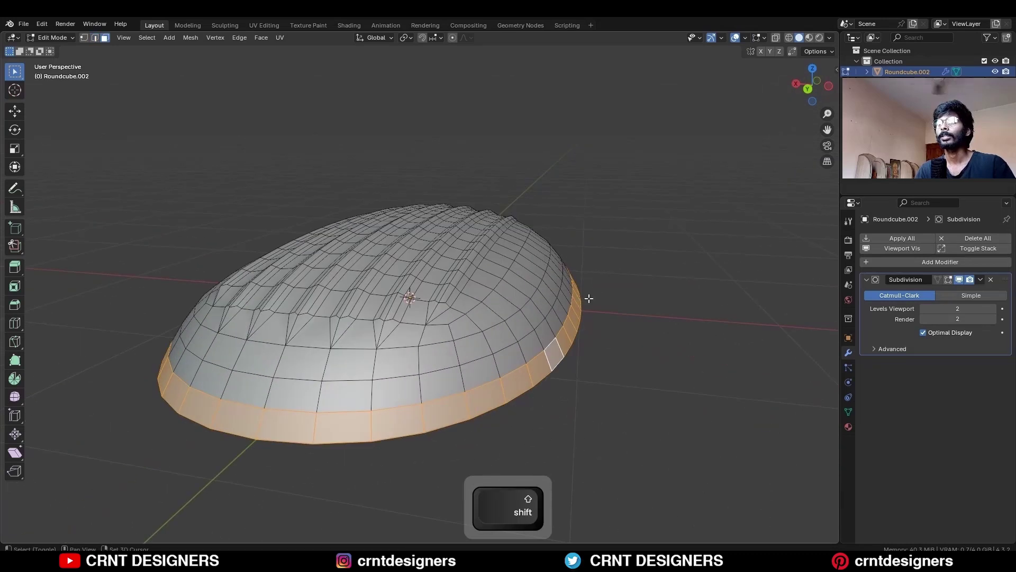
pyautogui.press('p')
pyautogui.click(649, 279)
# Thicken the separated rim strip by extruding all its faces along their normals.
pyautogui.press('Tab')
pyautogui.click(551, 351)
pyautogui.press('Tab')
pyautogui.press('a')
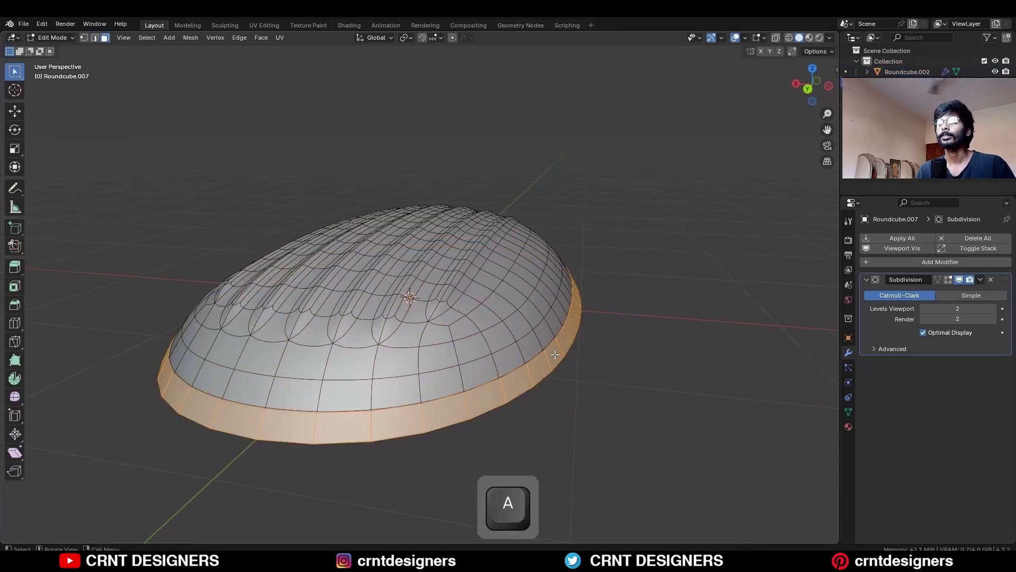
pyautogui.moveTo(15, 267); pyautogui.dragTo(34, 286)
pyautogui.click(47, 311)
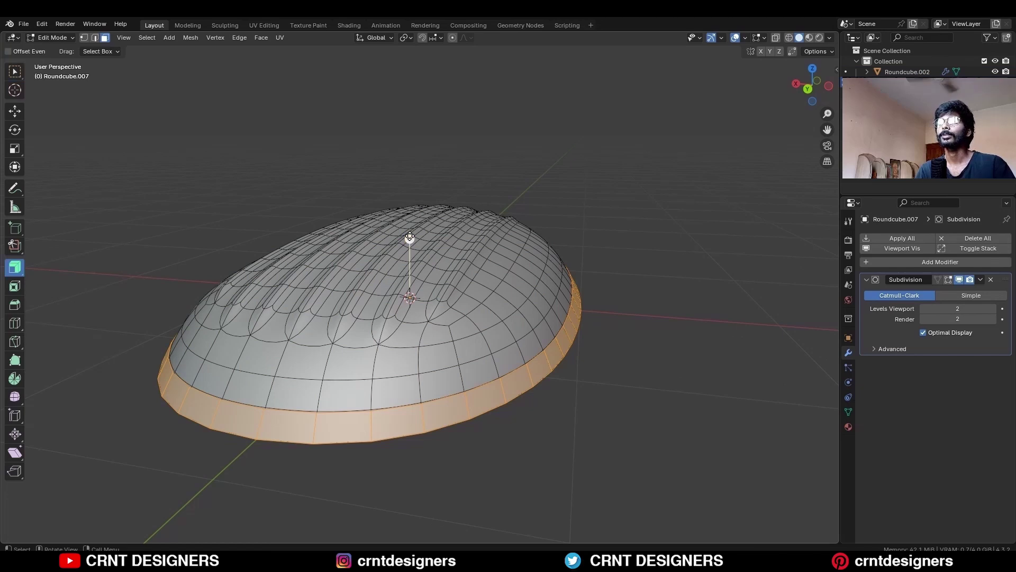
pyautogui.moveTo(410, 238); pyautogui.dragTo(410, 226)
# Close the shell's open underside with a single face and inset it by about 0.099 m.
pyautogui.moveTo(407, 323); pyautogui.dragTo(547, 279, button='middle')
pyautogui.press('Tab')
pyautogui.click(609, 264)
pyautogui.press('Tab')
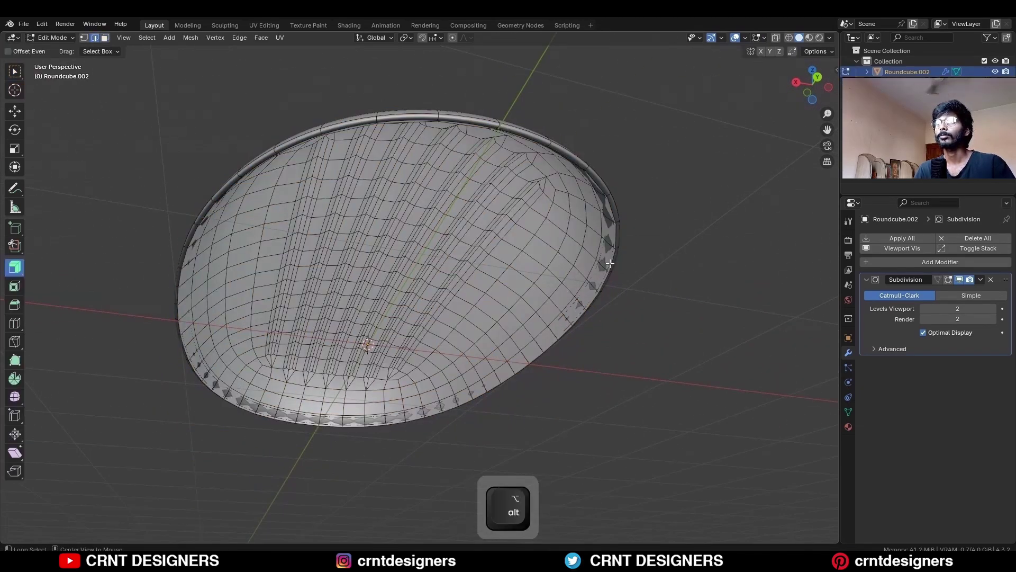
pyautogui.press('f')
pyautogui.press('i')
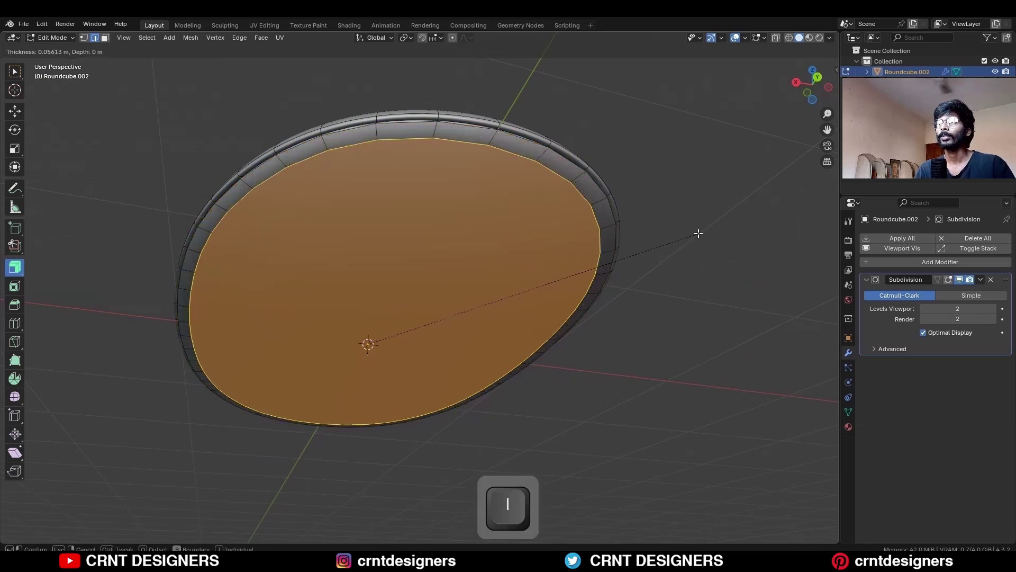
pyautogui.click(689, 236)
# Delete the inset underside face and close the opening with a Grid Fill of span 18.
pyautogui.moveTo(643, 297); pyautogui.dragTo(620, 246, button='middle')
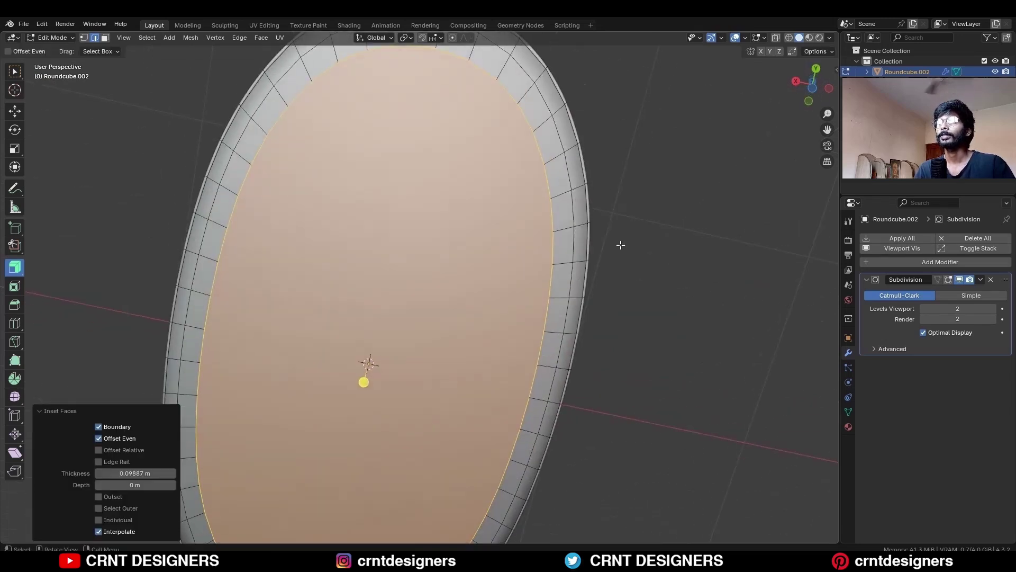
pyautogui.press('x')
pyautogui.click(591, 235)
pyautogui.press('2')
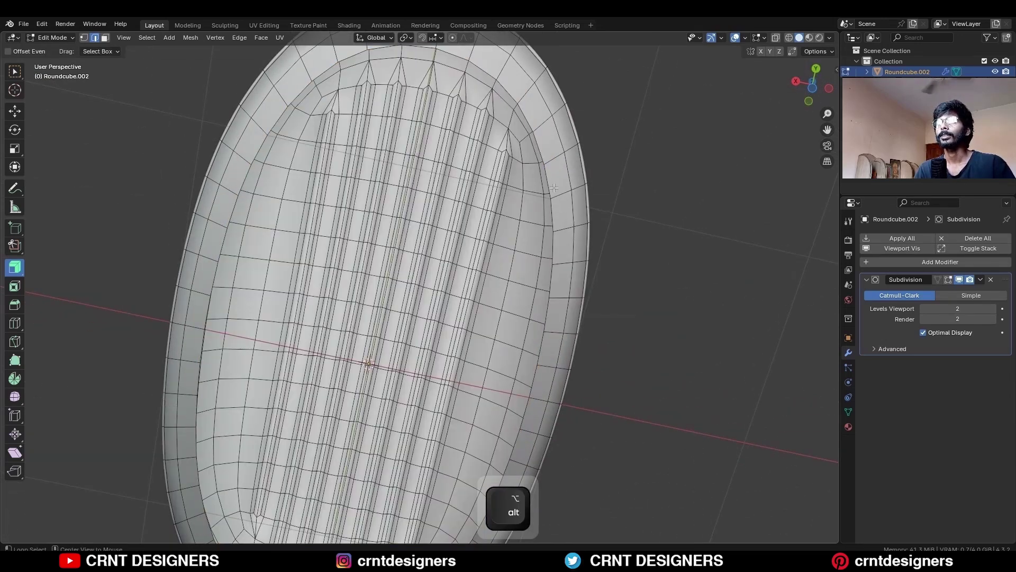
pyautogui.click(262, 37)
pyautogui.click(282, 165)
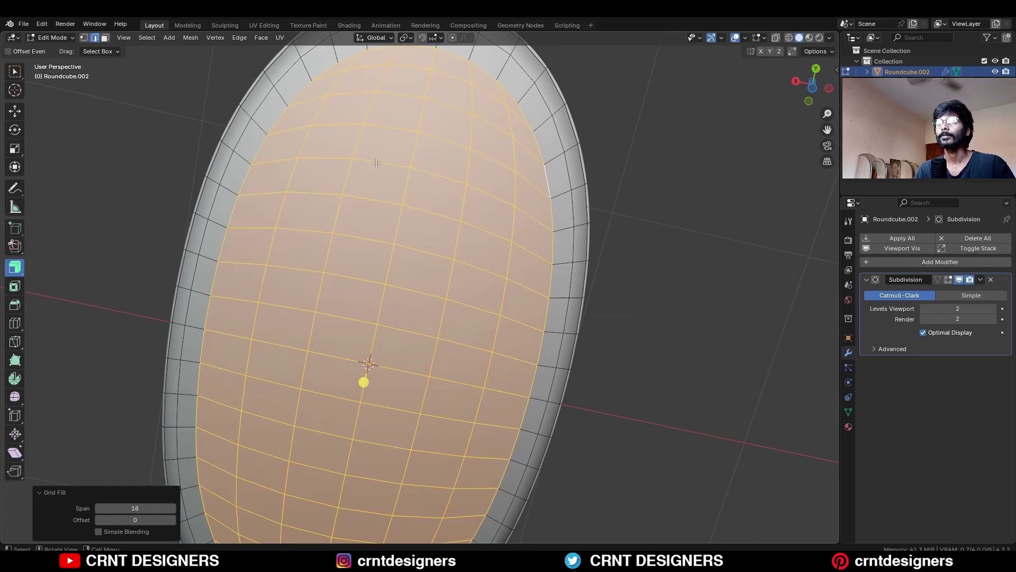
# Leave edit mode and isolate the ridged shell in local view.
pyautogui.scroll(-4, 376, 161)
pyautogui.moveTo(376, 161); pyautogui.dragTo(430, 365, button='middle')
pyautogui.press('Tab')
pyautogui.press('/')
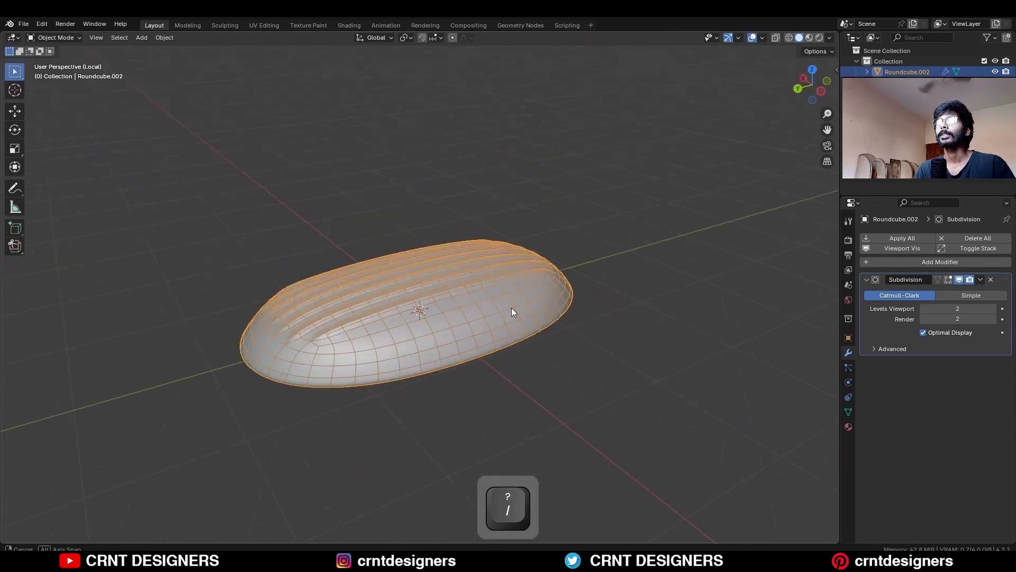
# Bevel the edge loop around the shell's bottom rim with 2 segments and a width of about 0.0381 m.
pyautogui.press('Tab')
pyautogui.press('2')
pyautogui.press('2')
pyautogui.press('2')
pyautogui.moveTo(488, 327); pyautogui.dragTo(560, 333, button='middle')
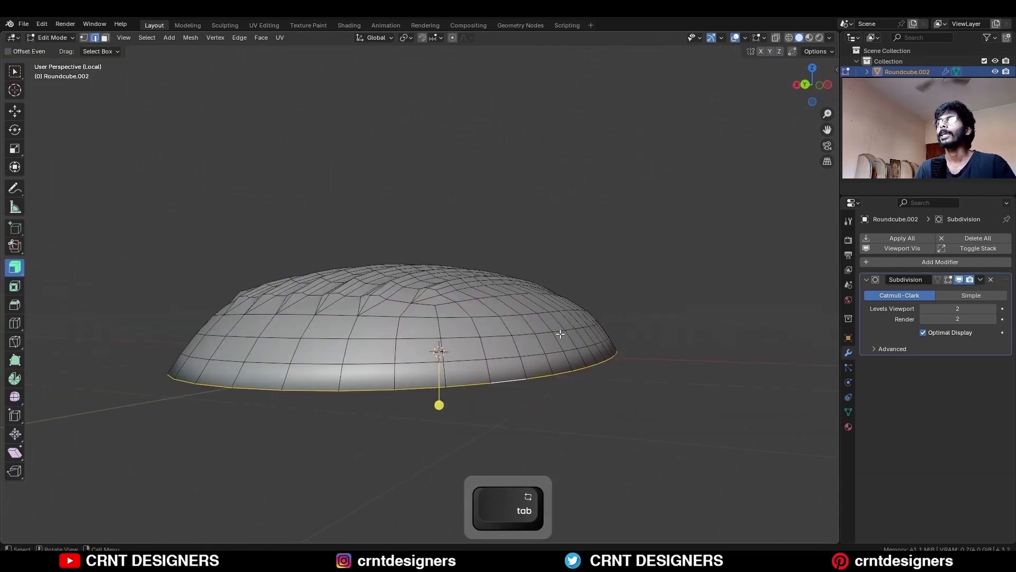
pyautogui.hotkey('ctrl', 'b')
pyautogui.click(594, 317)
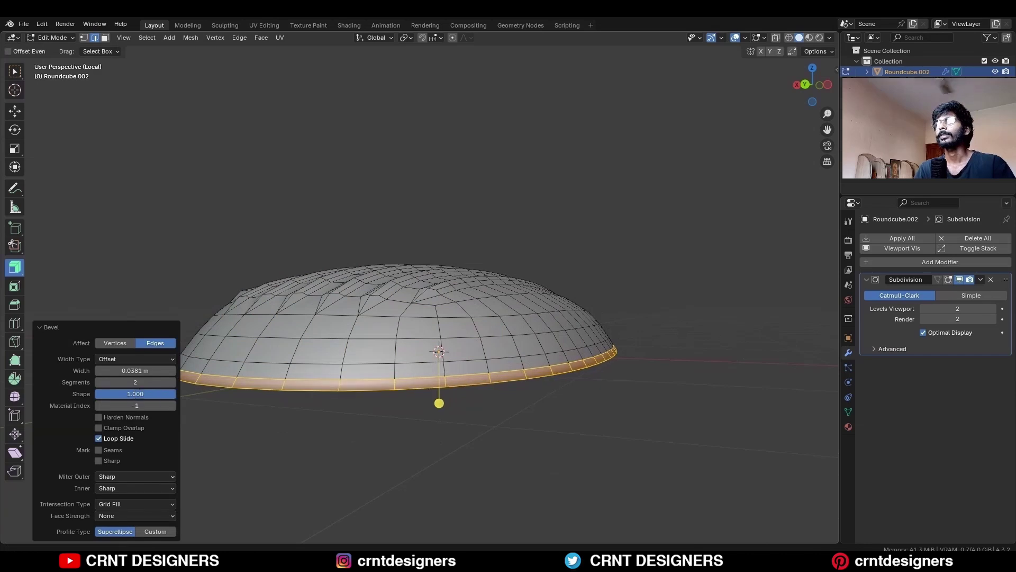
# Adjust the bevel width of the shell's bottom rim, then leave edit mode and local view.
pyautogui.moveTo(275, 383)
pyautogui.mouseDown(button='middle')
pyautogui.moveTo(272, 345)
pyautogui.moveTo(281, 375)
pyautogui.mouseUp(button='middle')
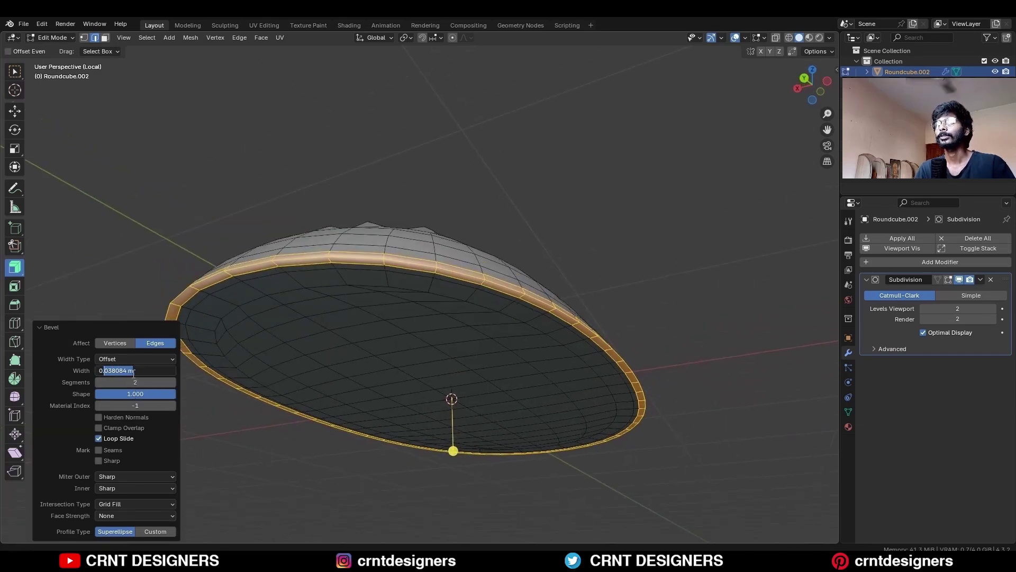
pyautogui.click(89, 365)
pyautogui.click(462, 199)
pyautogui.press('Tab')
pyautogui.hotkey('ctrl', 'w')
pyautogui.moveTo(461, 199); pyautogui.dragTo(493, 282, button='middle')
pyautogui.hotkey('alt', 'shift', 'z')
pyautogui.scroll(-3, 503, 279)
pyautogui.hotkey('alt', 'shift', 'z')
pyautogui.press('/')
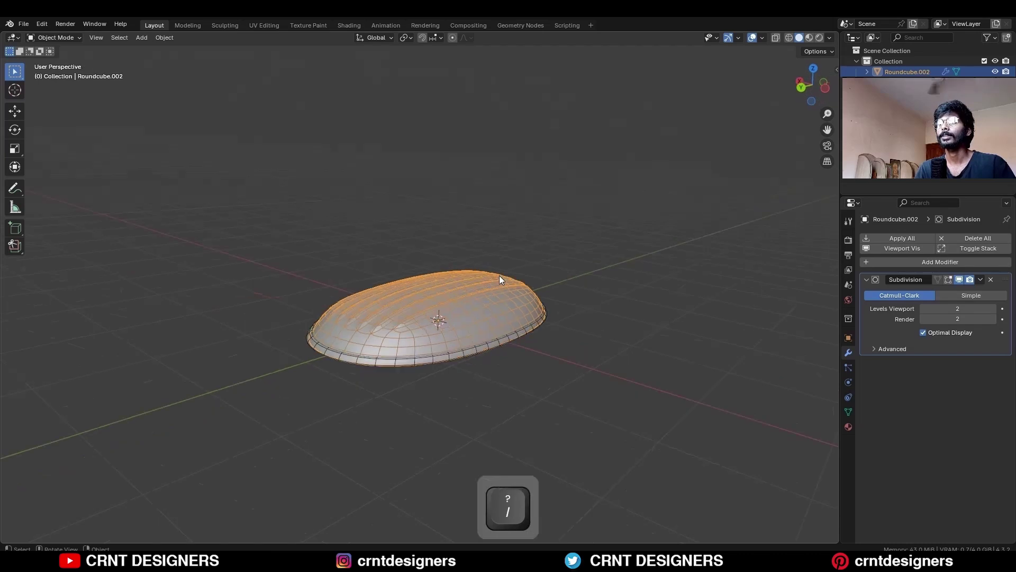
# Isolate the rim band in local view, apply its object transform and enter edit mode.
pyautogui.click(381, 372)
pyautogui.press('/')
pyautogui.moveTo(381, 371); pyautogui.dragTo(532, 304, button='middle')
pyautogui.scroll(2, 532, 303)
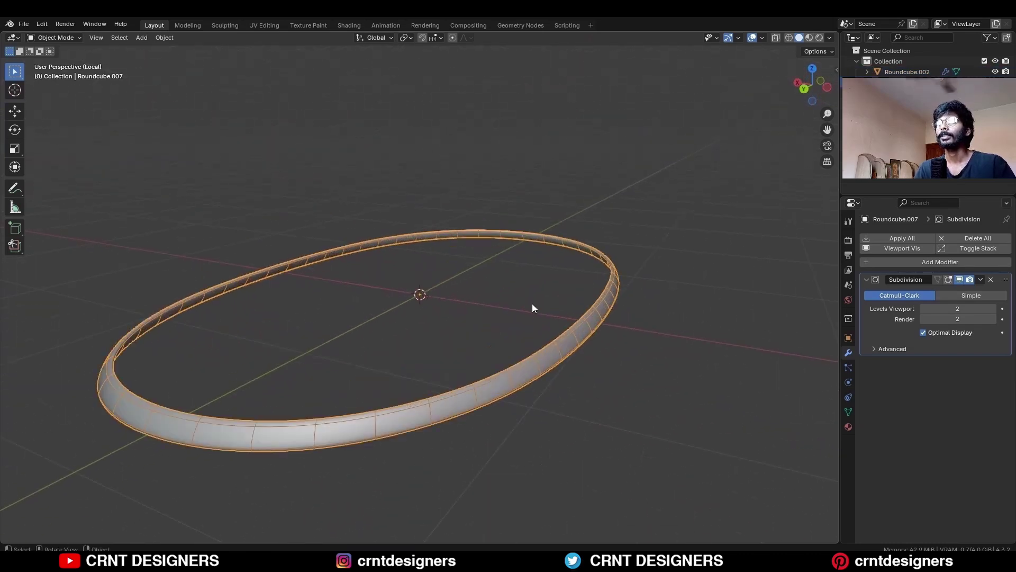
pyautogui.hotkey('ctrl', 'a')
pyautogui.click(555, 313)
pyautogui.press('Tab')
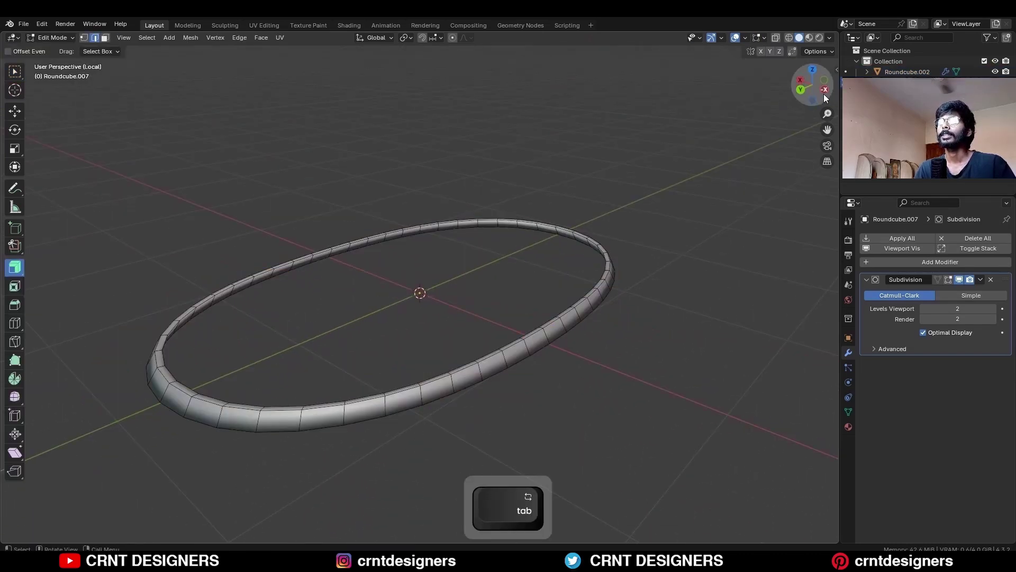
# Select the rim band's lower vertices in left orthographic view and flatten them by scaling to 0 along Z.
pyautogui.click(824, 90)
pyautogui.press('1')
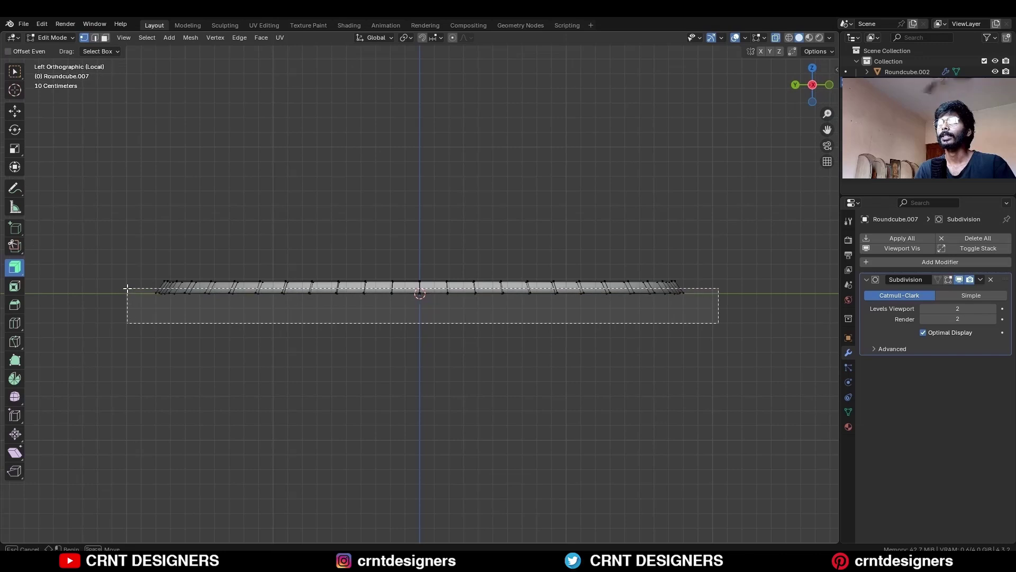
pyautogui.moveTo(127, 288); pyautogui.dragTo(127, 289)
pyautogui.click(408, 37)
pyautogui.click(429, 77)
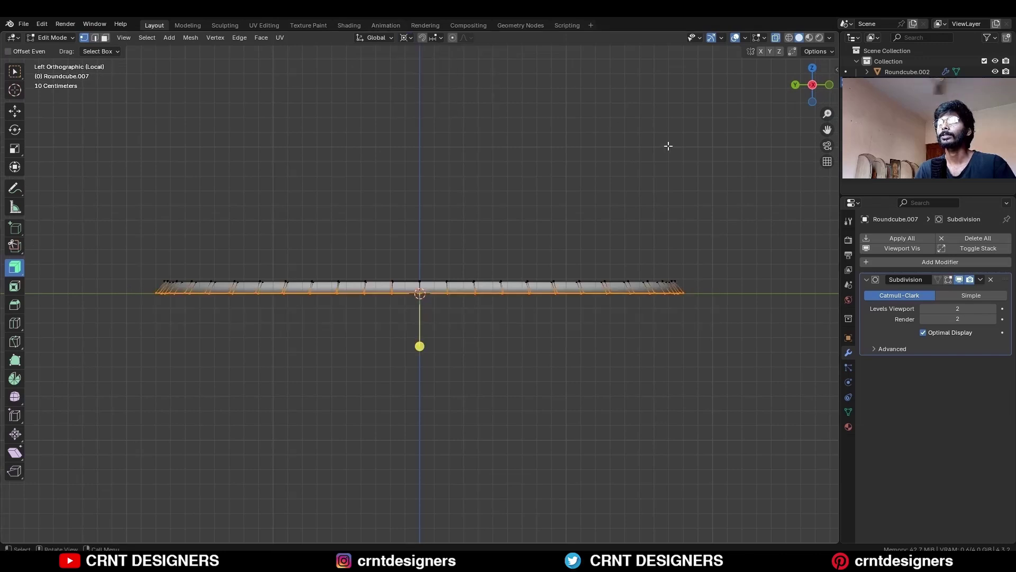
pyautogui.press('s')
pyautogui.press('z')
pyautogui.click(668, 146)
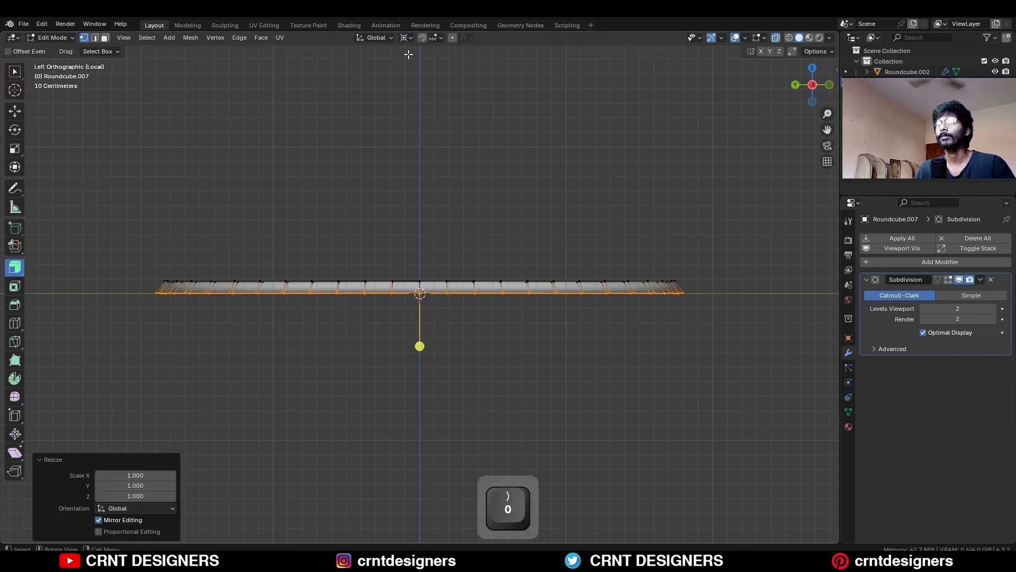
# Select the rim band's upper vertices and flatten them by scaling to 0 along Z.
pyautogui.moveTo(728, 235); pyautogui.dragTo(152, 290)
pyautogui.press('s')
pyautogui.press('z')
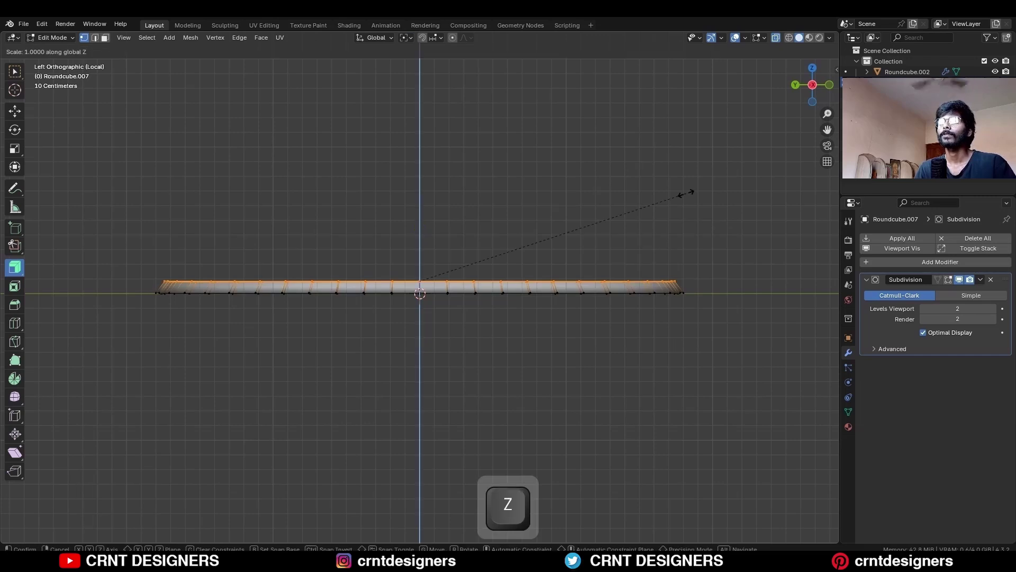
pyautogui.press('0')
pyautogui.click(686, 194)
# Bevel the edge loops along the rim band's upper and lower borders with 2 segments, profile 1 and an offset of about 0.017 m.
pyautogui.click(424, 195)
pyautogui.hotkey('alt', 'z')
pyautogui.moveTo(424, 196); pyautogui.dragTo(637, 238, button='middle')
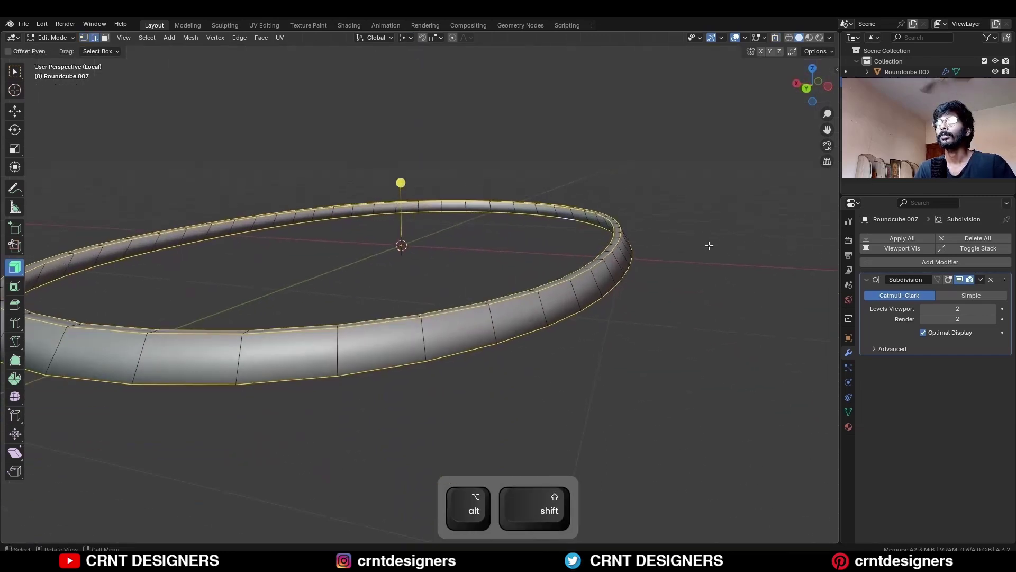
pyautogui.scroll(2, 741, 269)
pyautogui.hotkey('ctrl', 'b')
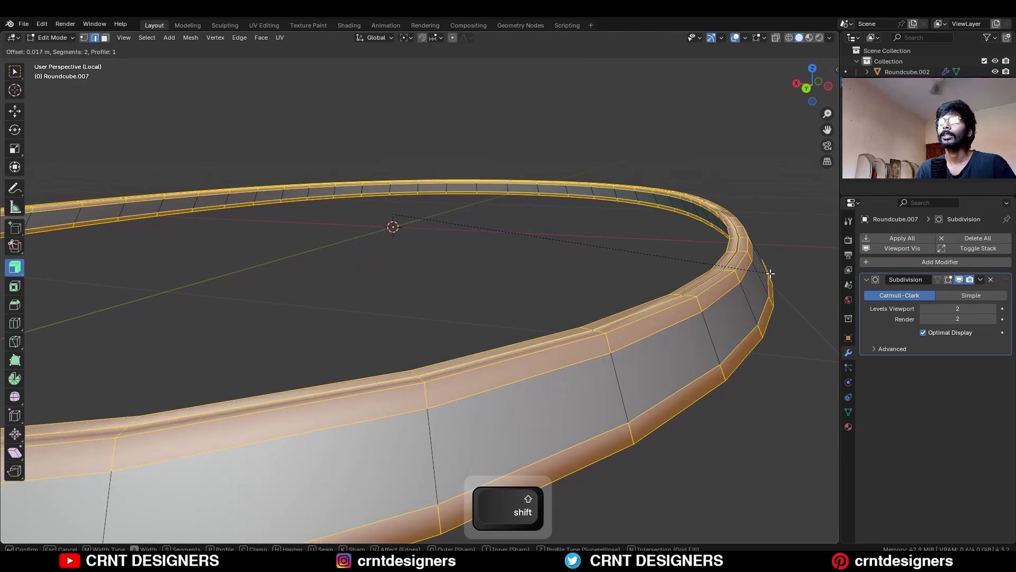
pyautogui.click(762, 275)
# Add one centred loop cut around the rim band's outer side and another around its inner side.
pyautogui.hotkey('ctrl', 'r')
pyautogui.click(717, 325)
pyautogui.rightClick(717, 325)
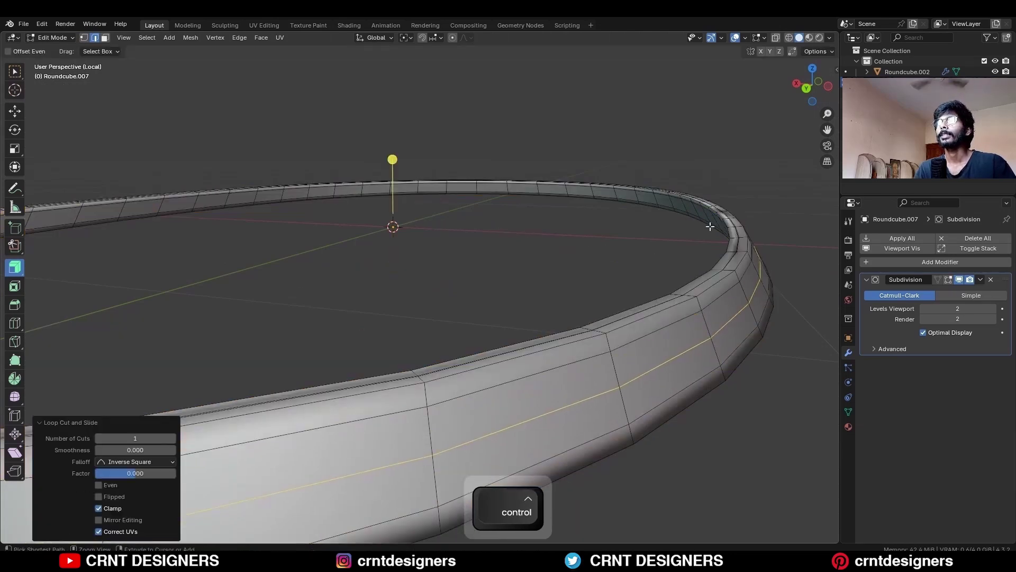
pyautogui.hotkey('ctrl', 'r')
pyautogui.click(711, 227)
pyautogui.rightClick(711, 226)
# Dissolve the surplus edge loops on the rim band's top and underside, then leave edit mode.
pyautogui.keyDown('alt'); pyautogui.click(738, 243); pyautogui.keyUp('alt')
pyautogui.hotkey('ctrl', 'x')
pyautogui.moveTo(752, 283); pyautogui.dragTo(713, 245, button='middle')
pyautogui.keyDown('alt'); pyautogui.click(723, 172); pyautogui.keyUp('alt')
pyautogui.hotkey('ctrl', 'x')
pyautogui.click(745, 161)
pyautogui.press('Tab')
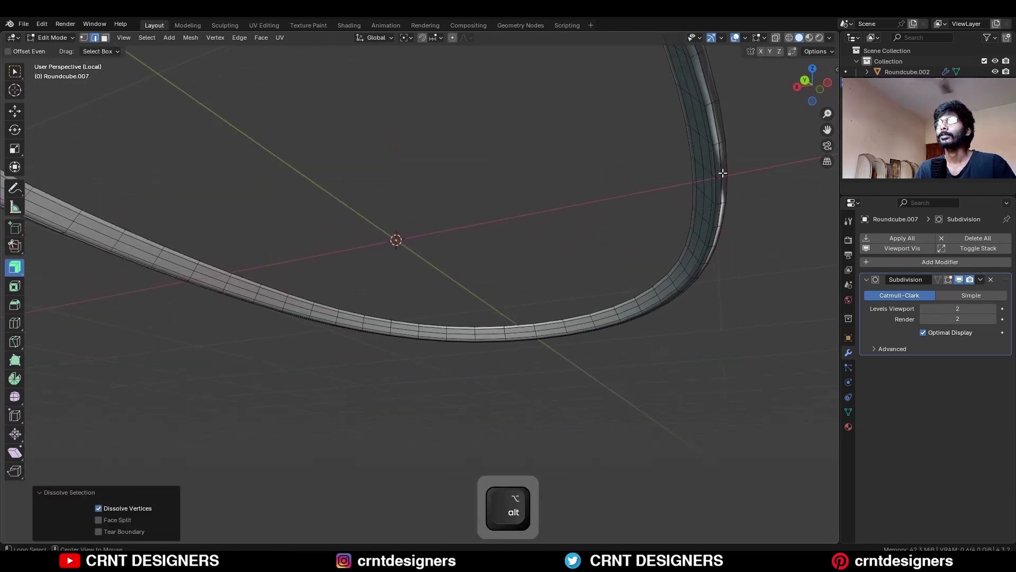
pyautogui.click(768, 194)
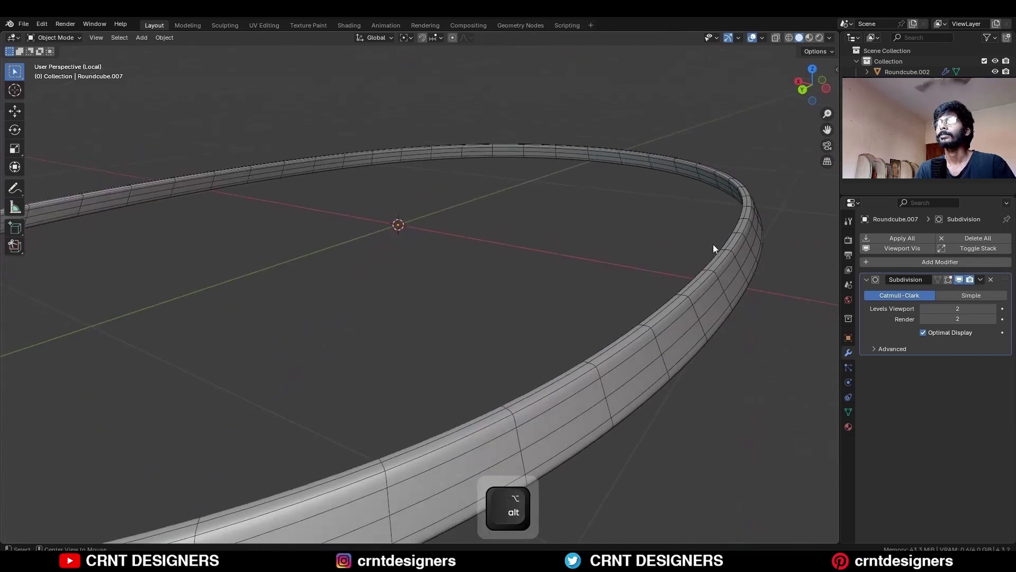
# Hide the overlays to check the rim band, leave local view and save the file.
pyautogui.hotkey('alt', 'shift', 'z')
pyautogui.scroll(-4, 689, 235)
pyautogui.moveTo(650, 226); pyautogui.dragTo(605, 282, button='middle')
pyautogui.rightClick(629, 217)
pyautogui.click(628, 217)
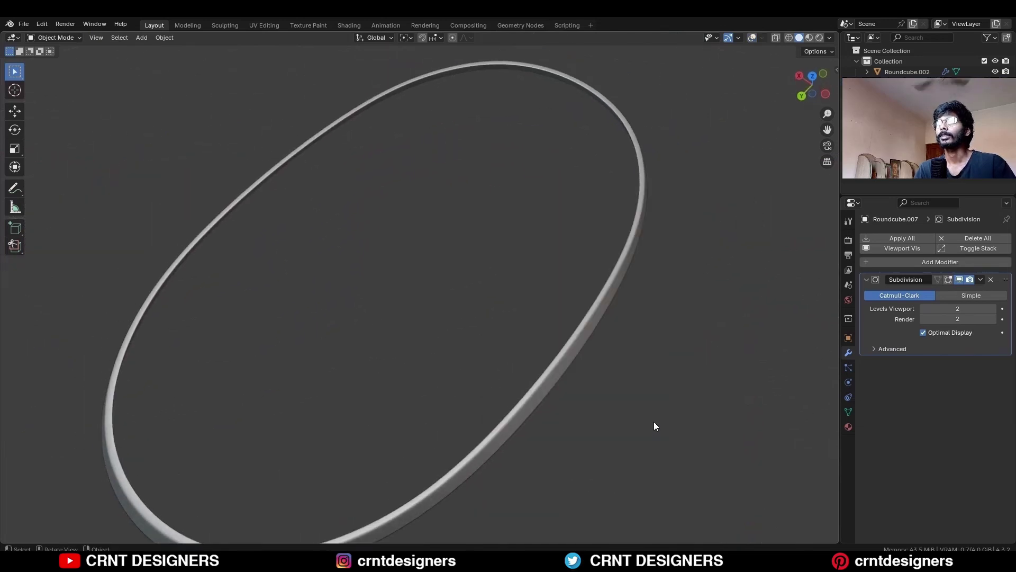
pyautogui.press('KP_Divide')
pyautogui.hotkey('ctrl', 's')
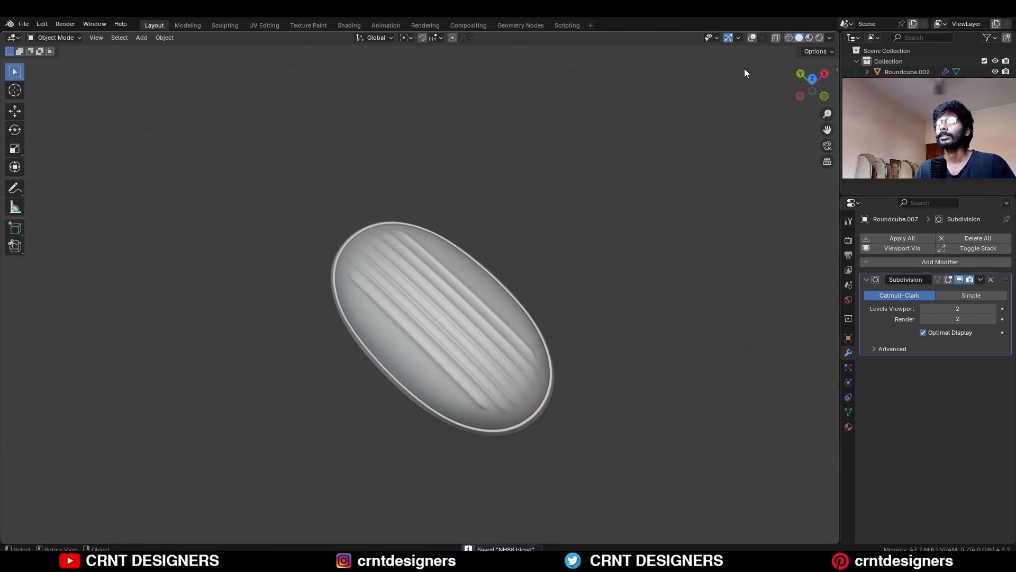
# Turn on Cavity in the viewport shading and inspect the ridged shell with overlays hidden.
pyautogui.hotkey('shift', 'alt', 'z')
pyautogui.click(830, 39)
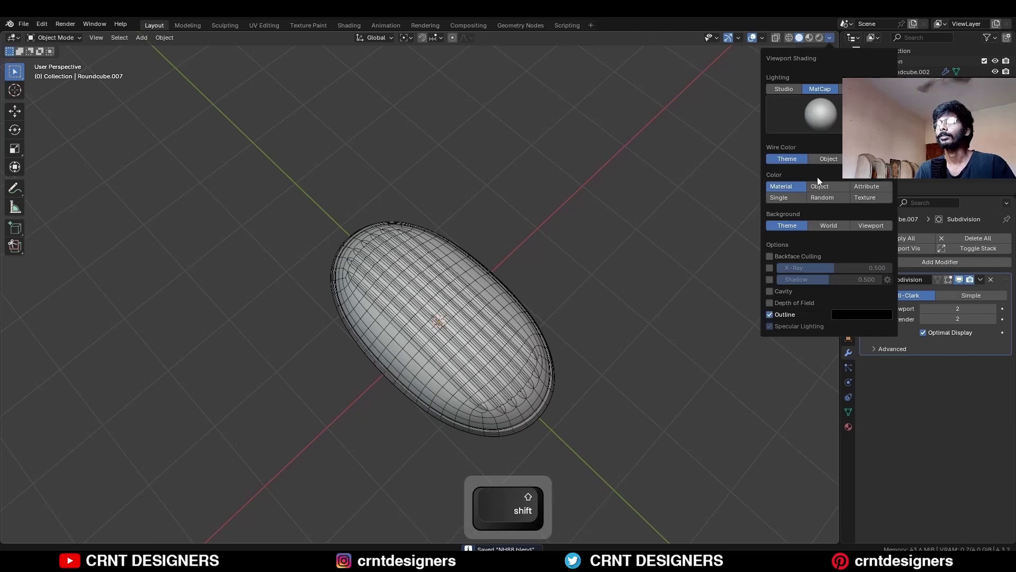
pyautogui.click(770, 292)
pyautogui.hotkey('shift', 'alt', 'z')
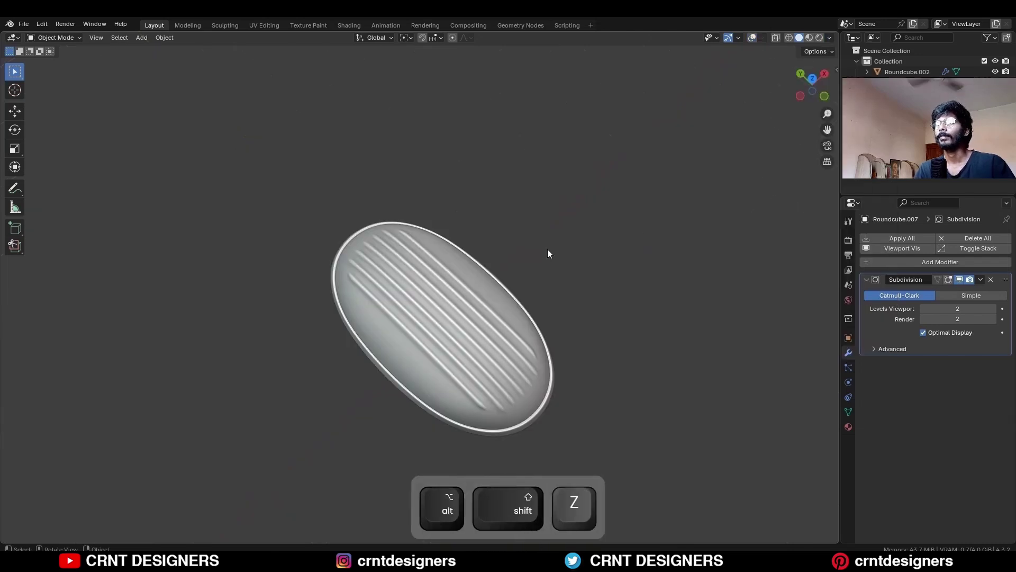
pyautogui.moveTo(549, 252)
pyautogui.mouseDown(button='middle')
pyautogui.moveTo(465, 413)
pyautogui.moveTo(438, 402)
pyautogui.moveTo(372, 265)
pyautogui.moveTo(340, 154)
pyautogui.moveTo(369, 200)
pyautogui.moveTo(522, 227)
pyautogui.mouseUp(button='middle')
pyautogui.scroll(3, 522, 227)
# Turn off Cavity in the viewport shading and view the finished shell with overlays hidden.
pyautogui.hotkey('shift', 'alt', 'z')
pyautogui.click(830, 38)
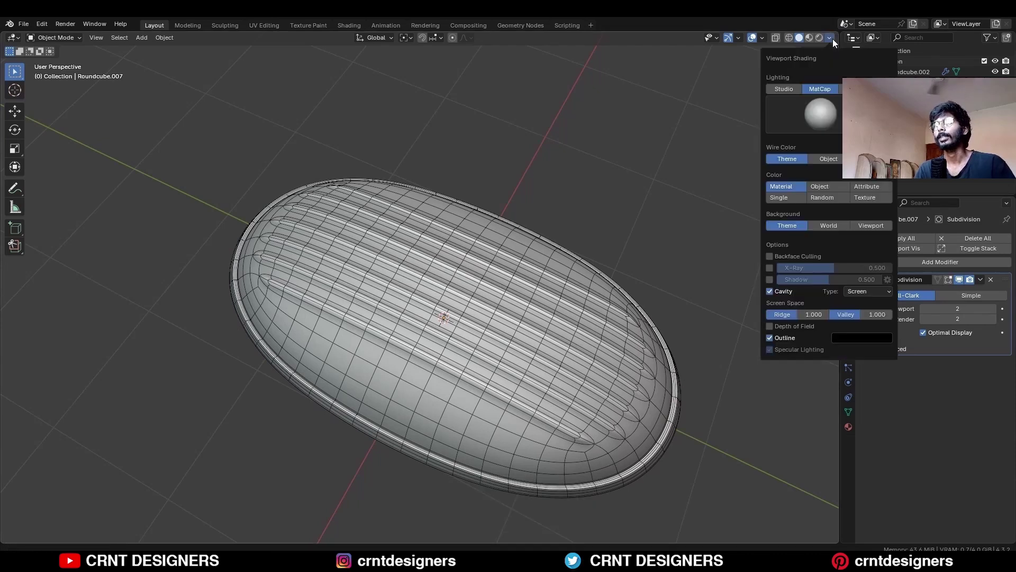
pyautogui.click(767, 290)
pyautogui.hotkey('shift', 'alt', 'z')
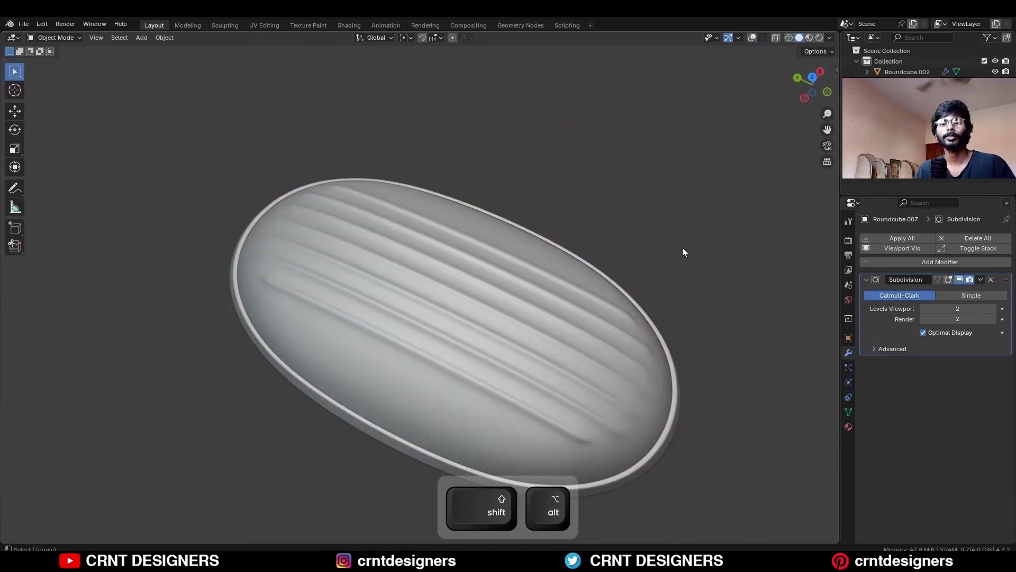
pyautogui.hotkey('shift', 'alt', 'z')
pyautogui.hotkey('shift', 'alt', 'z')
pyautogui.moveTo(708, 236); pyautogui.dragTo(671, 241, button='middle')
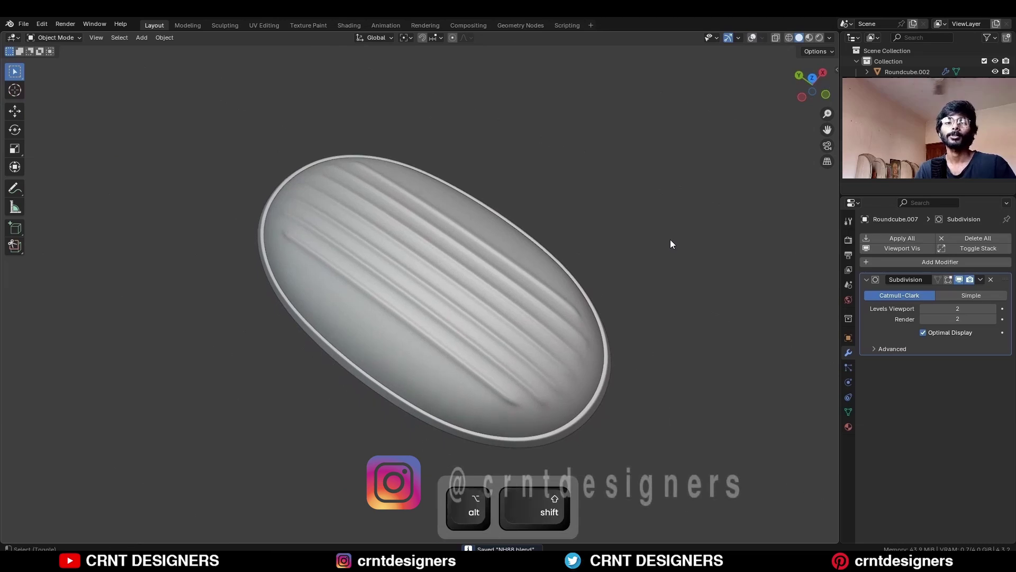